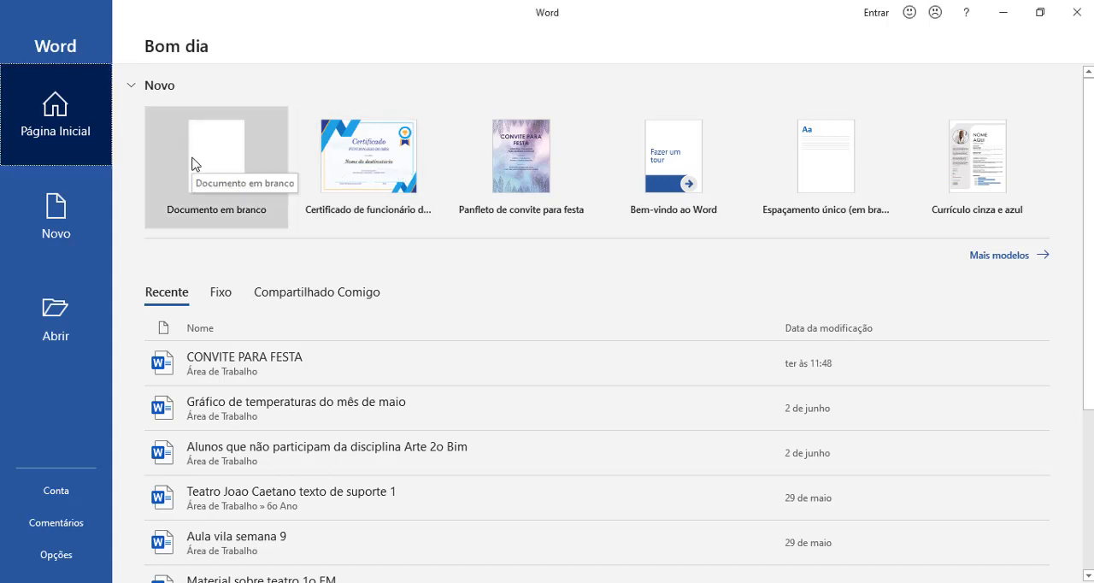
Step: Create a blank document and write the greeting "Bom dia, boa tarde ou boa noite!" on the first line
{"action": "left_click", "coordinate": [193, 164]}
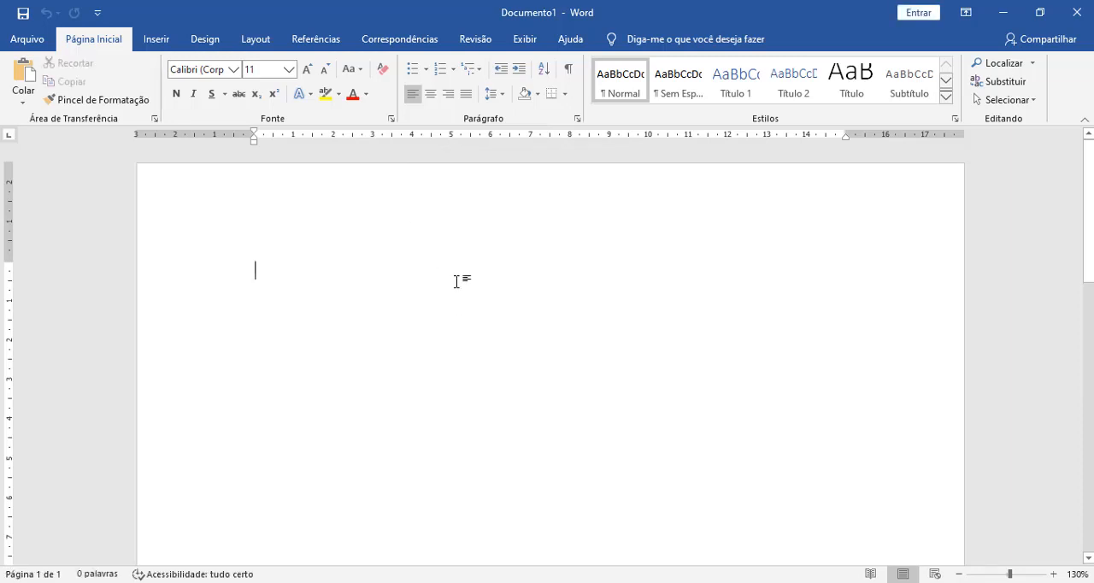
{"action": "type", "text": "Bom "}
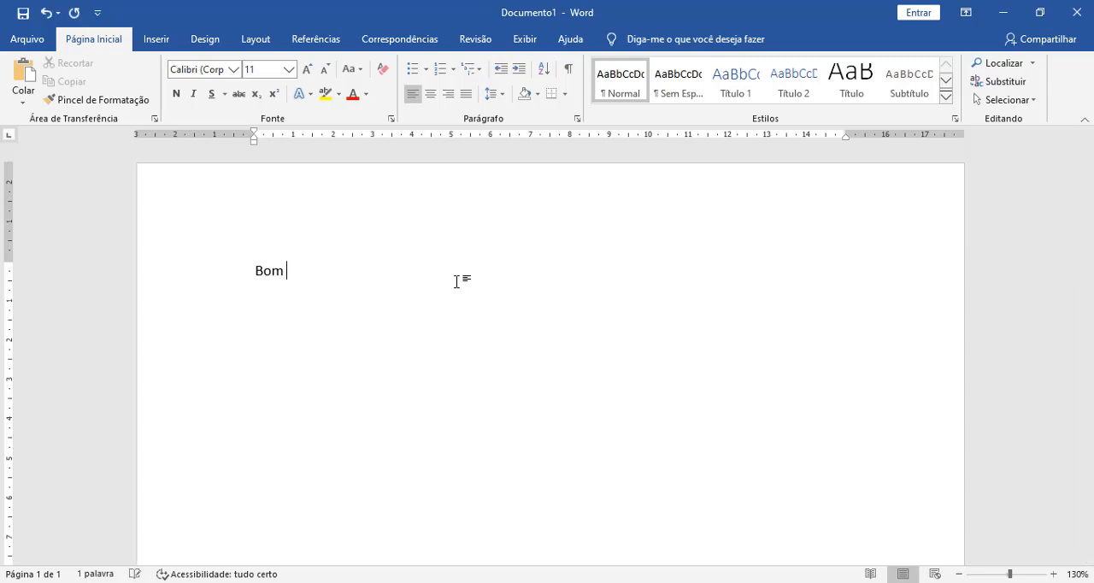
{"action": "type", "text": "dia, b"}
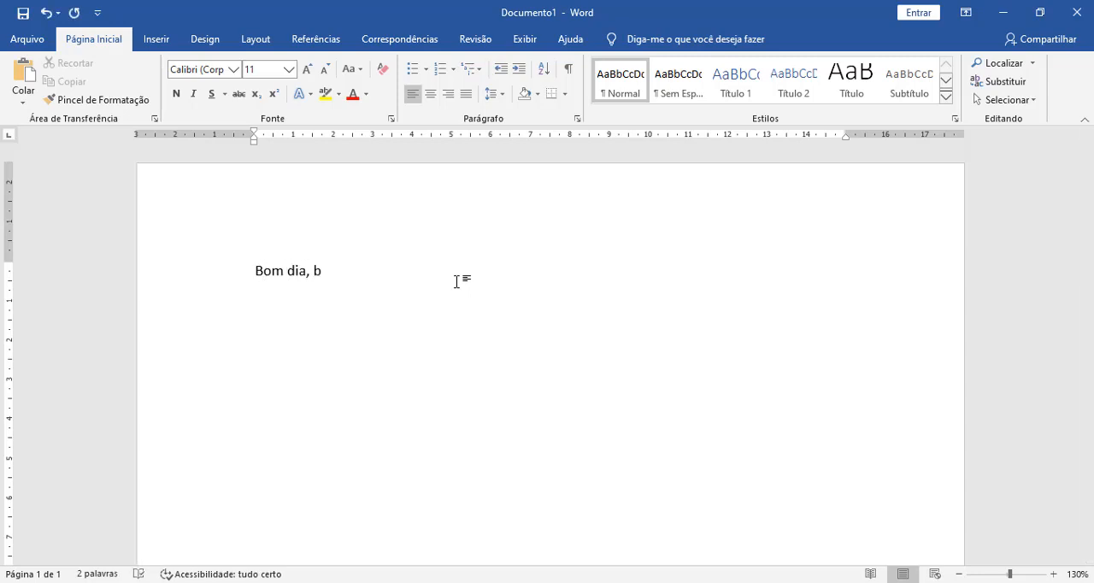
{"action": "type", "text": "oa tarde ou boa noite!"}
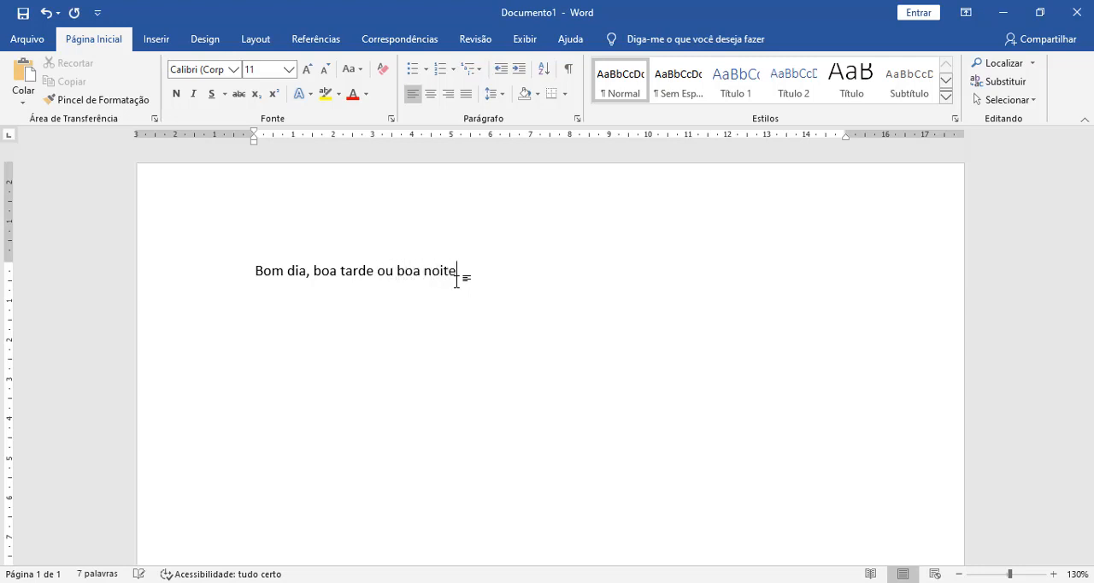
{"action": "key", "text": "Return"}
Step: Write below it "Espero que esta aula ajude a compreender a importância da narração de tela para pessoas com dificuldade em ler o texto em tela."
{"action": "type", "text": "Espero que esta aula a"}
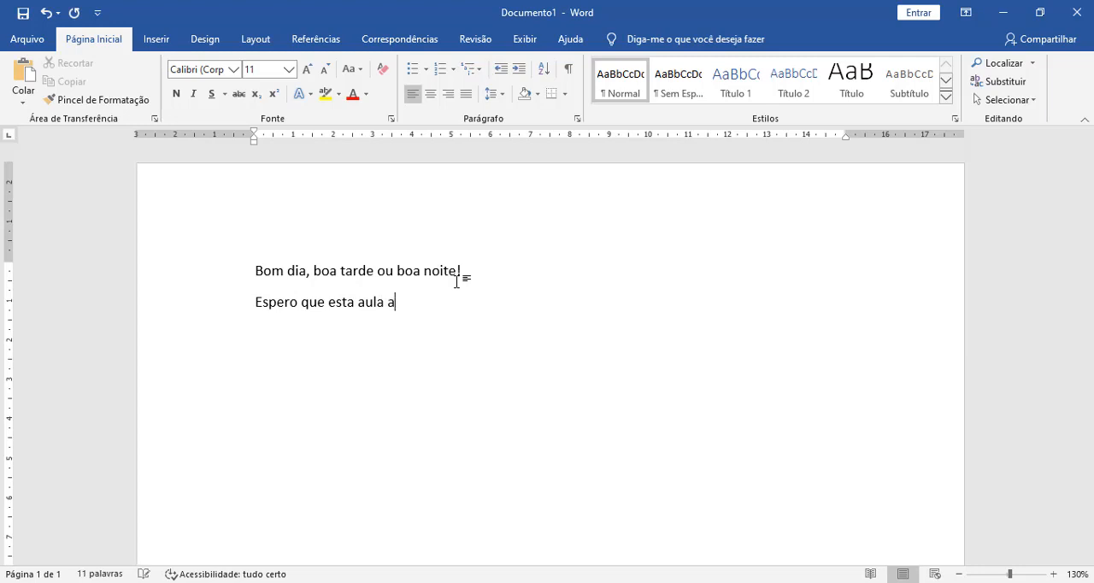
{"action": "type", "text": "jude a compreender a impo"}
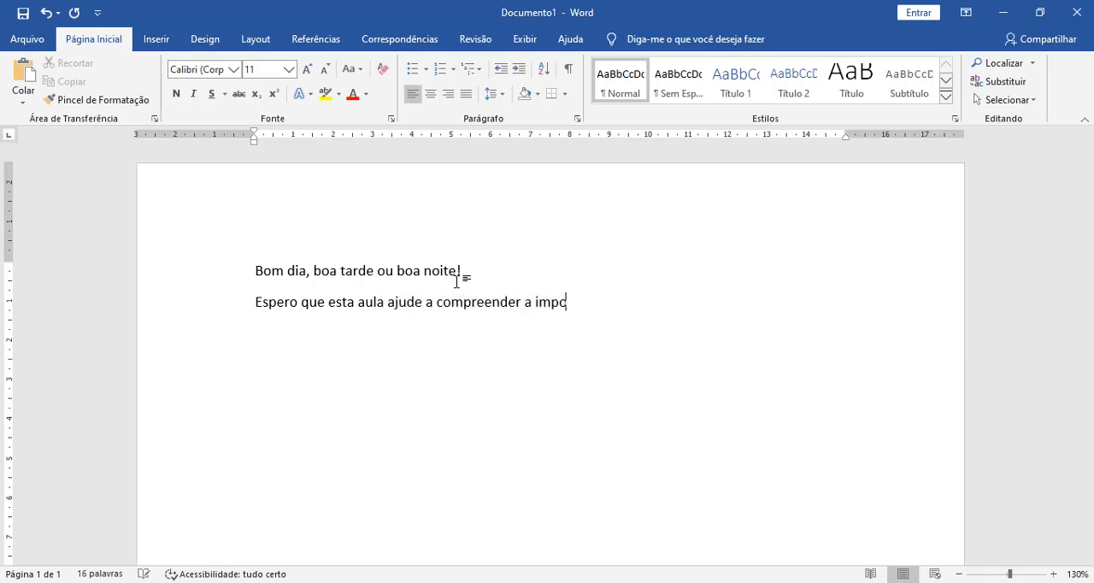
{"action": "type", "text": "rtância da na"}
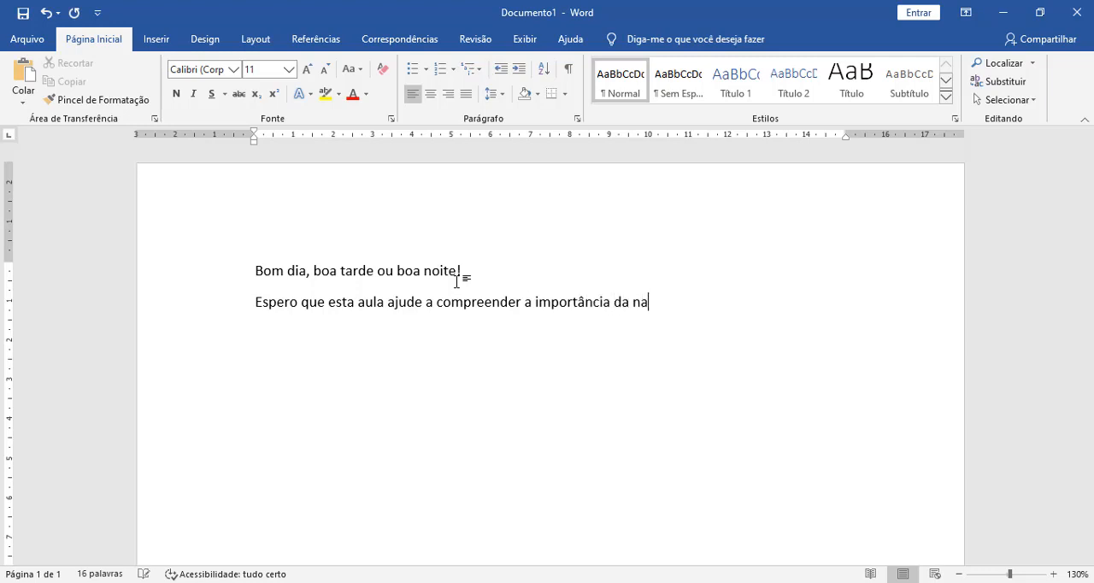
{"action": "type", "text": "rração de tela p"}
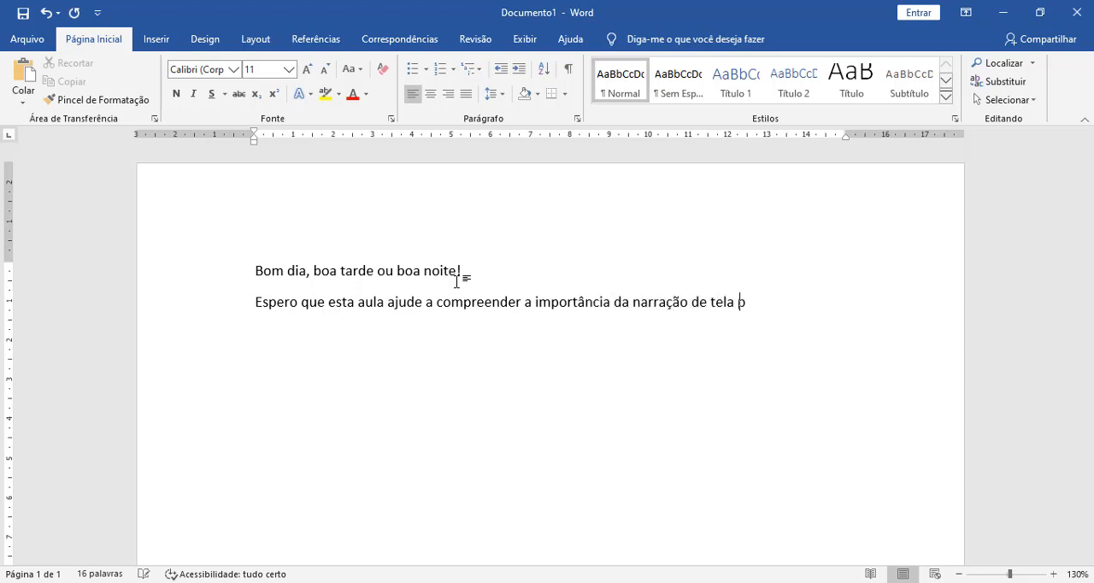
{"action": "type", "text": "ara pessoas co"}
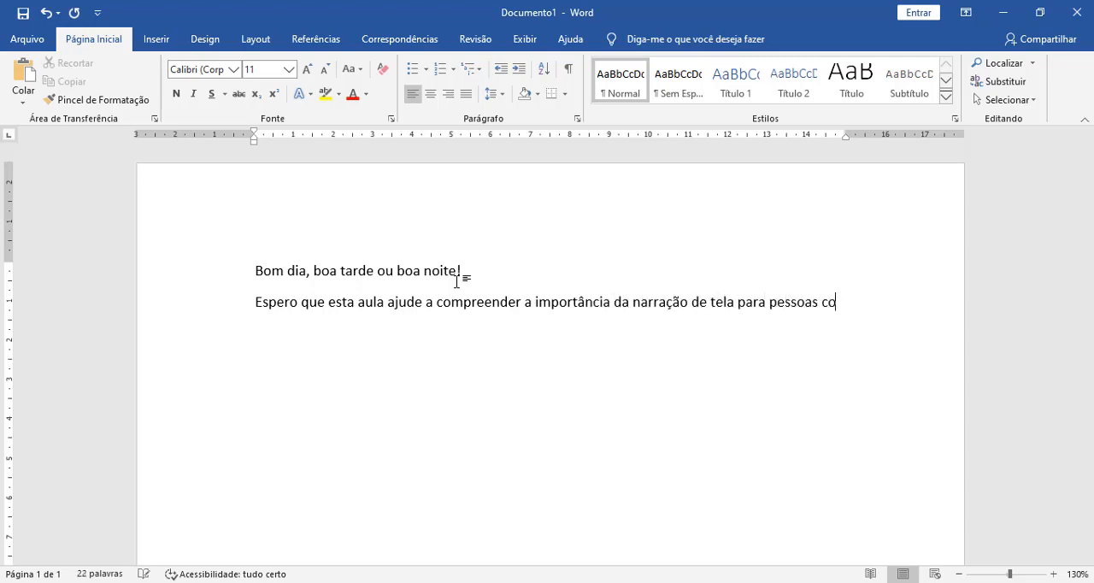
{"action": "type", "text": "m dificuldade em ler o "}
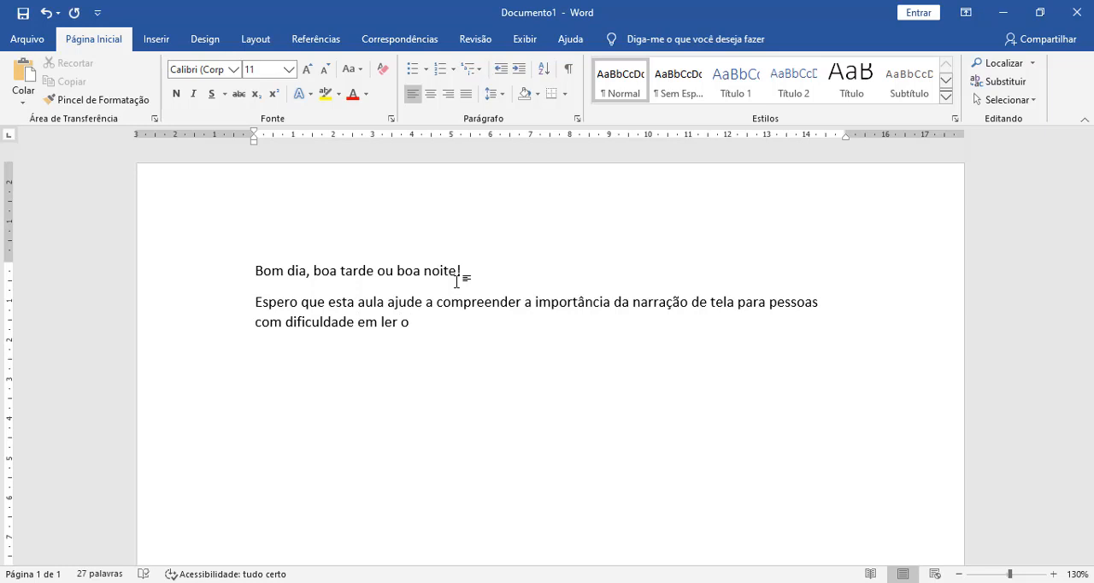
{"action": "type", "text": "texto em tela."}
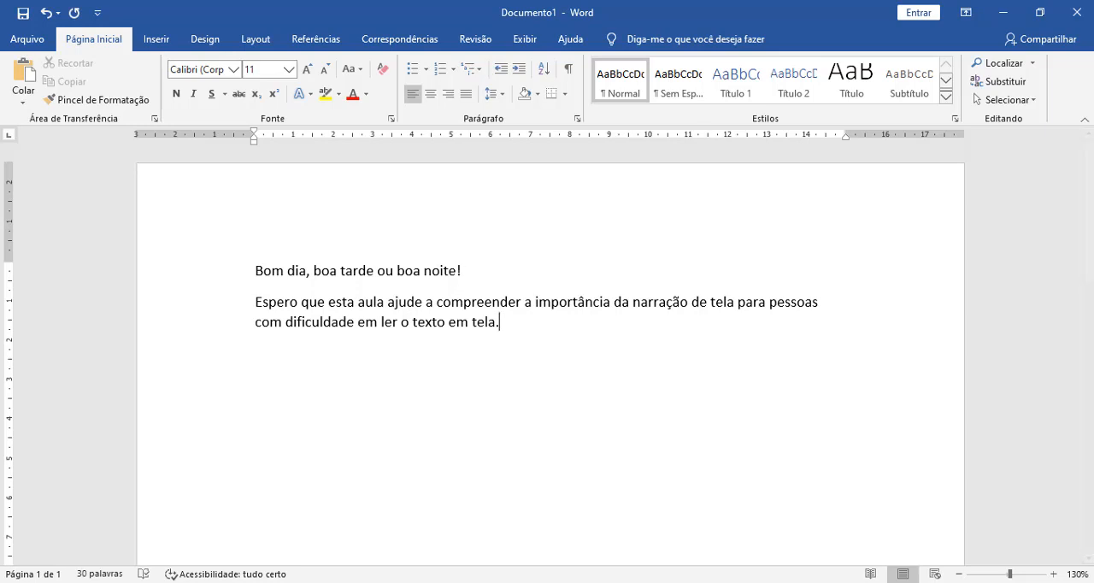
Step: Switch to Firefox and search Google Images for "paisagem"
{"action": "key", "text": "ctrl+super+Return"}
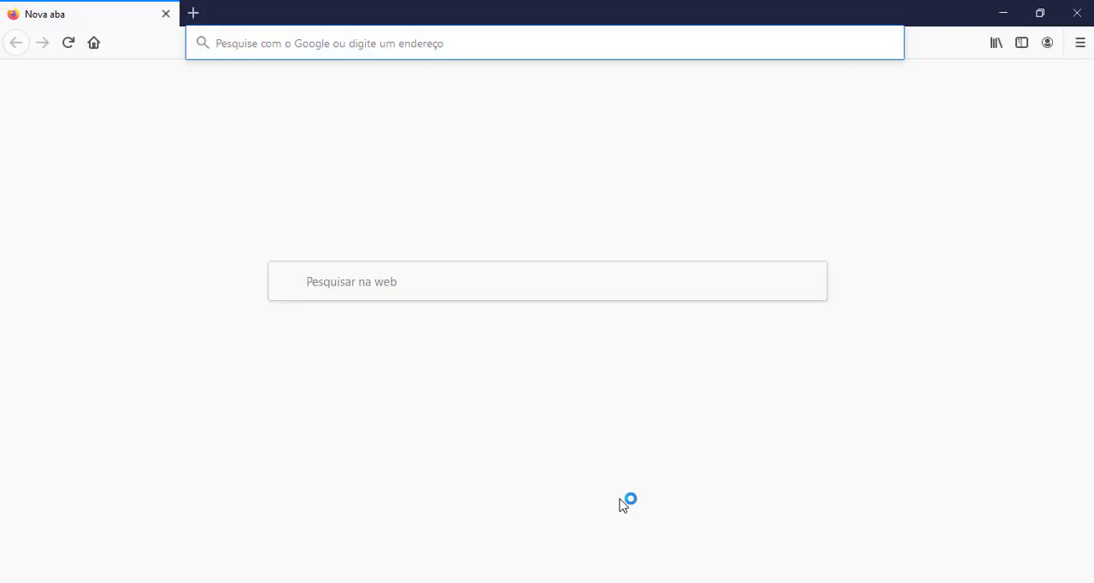
{"action": "type", "text": "paisagem"}
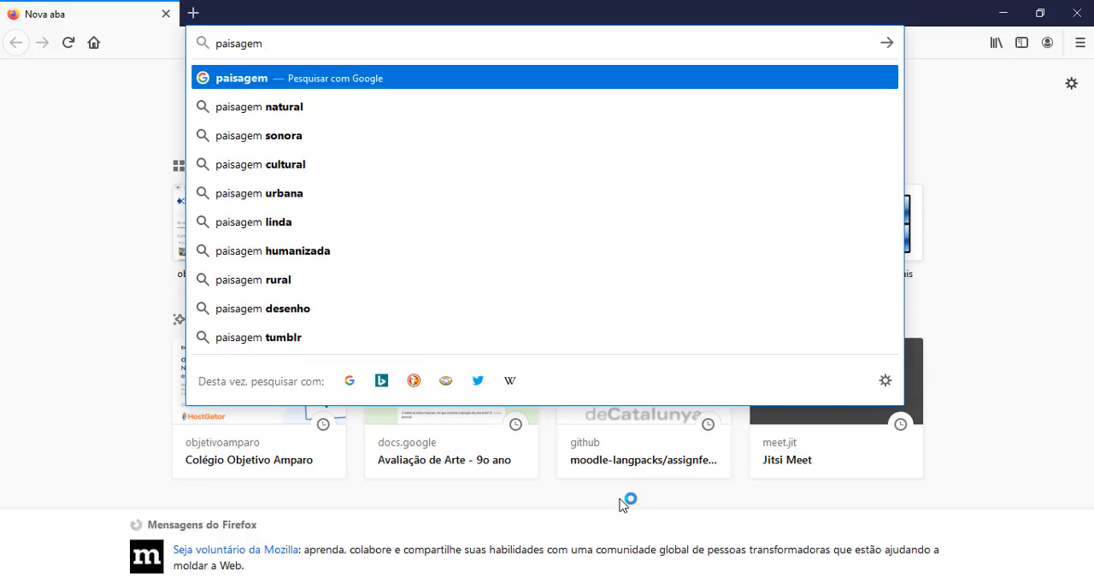
{"action": "key", "text": "Return"}
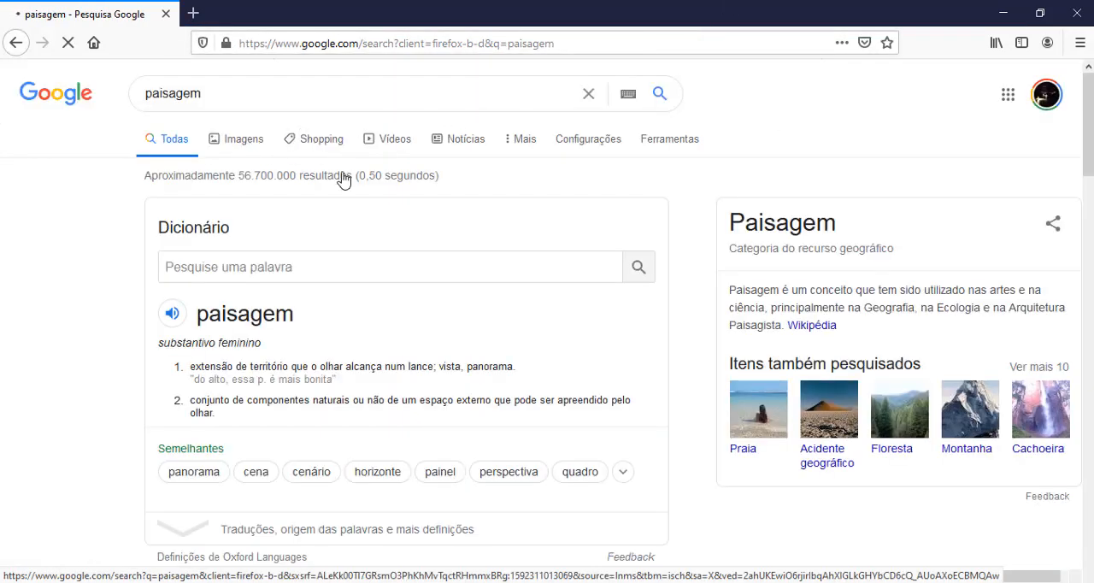
{"action": "left_click", "coordinate": [257, 141]}
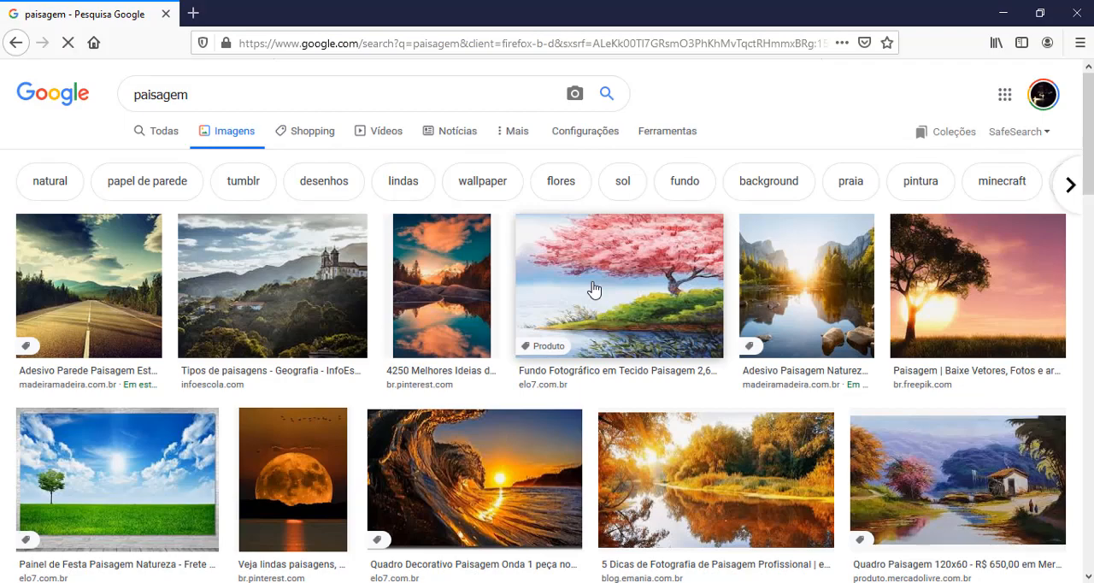
Step: Open the picture of a curling wave at sunset from elo7.com.br and copy the image
{"action": "left_click", "coordinate": [475, 451]}
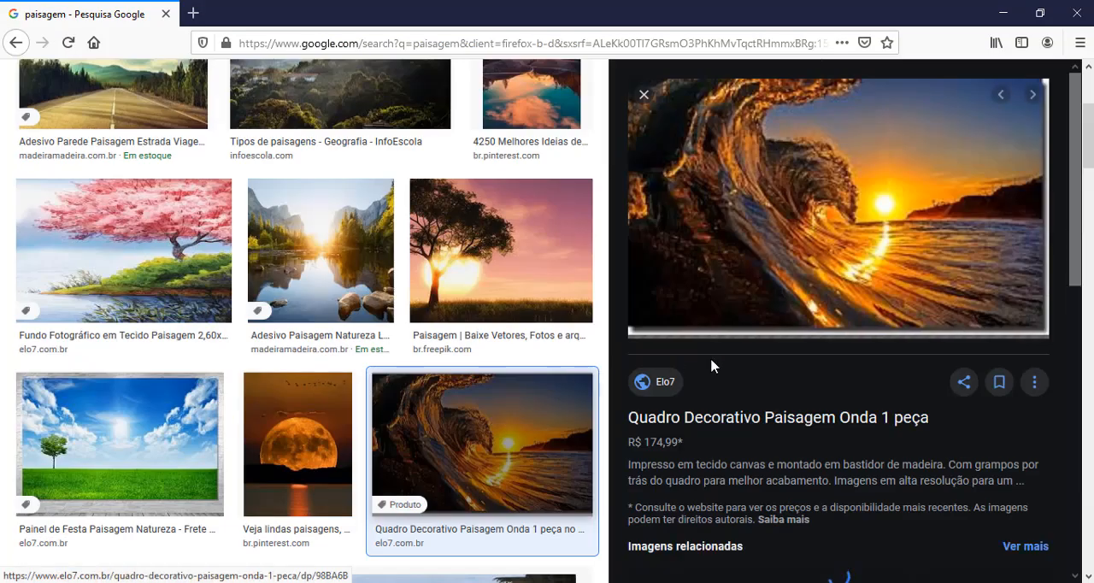
{"action": "right_click", "coordinate": [762, 245]}
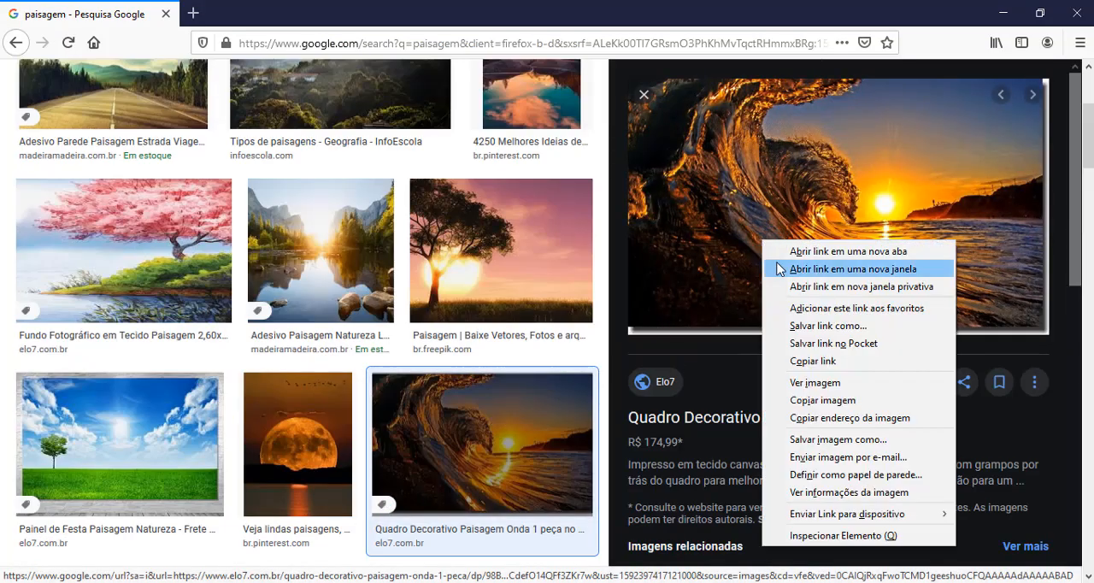
{"action": "left_click", "coordinate": [812, 401]}
Step: Return to the Word document and paste the copied wave picture below the paragraph, leaving an empty line between them
{"action": "left_click", "coordinate": [780, 582]}
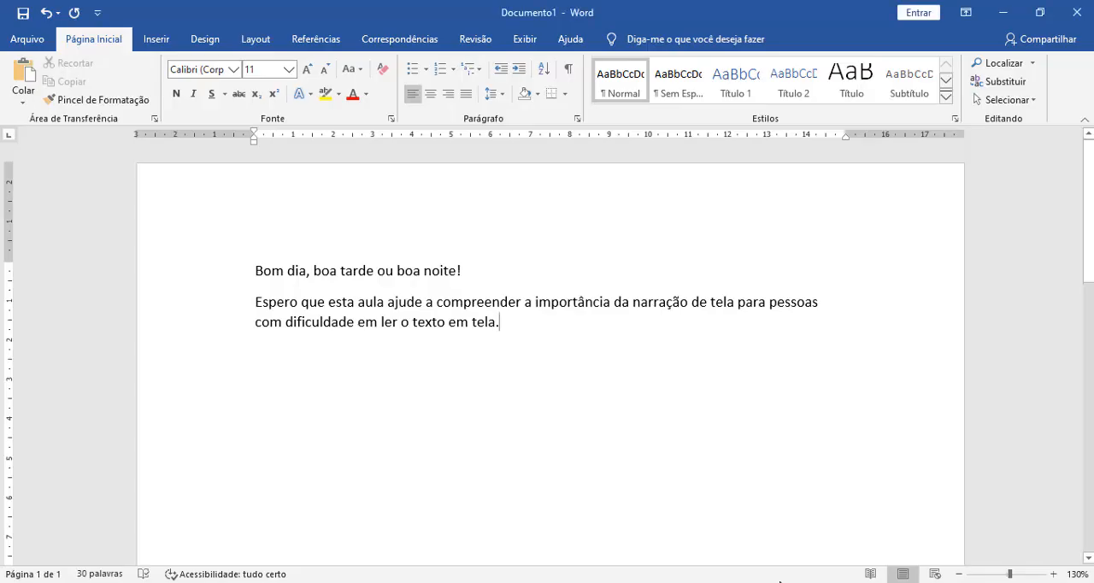
{"action": "key", "text": "Return"}
{"action": "key", "text": "Return"}
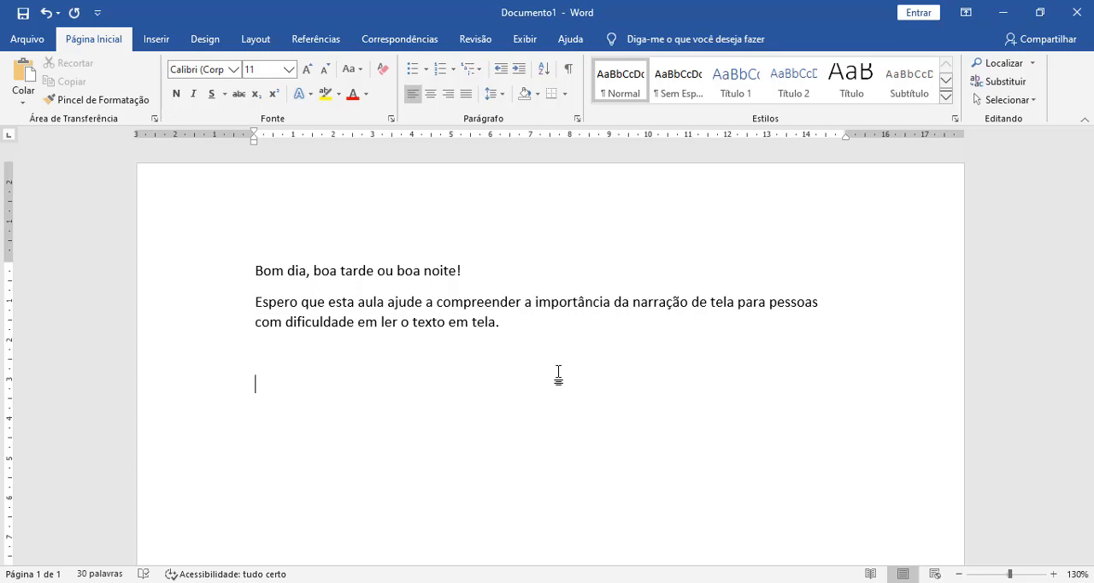
{"action": "key", "text": "ctrl+v"}
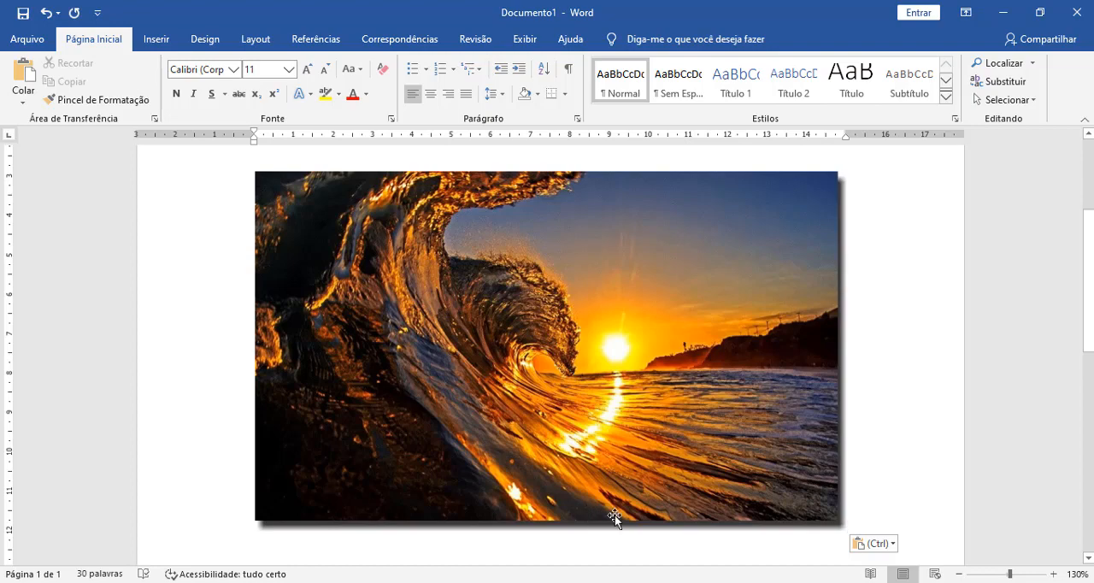
{"action": "scroll", "coordinate": [480, 399], "scroll_direction": "up", "scroll_amount": 4}
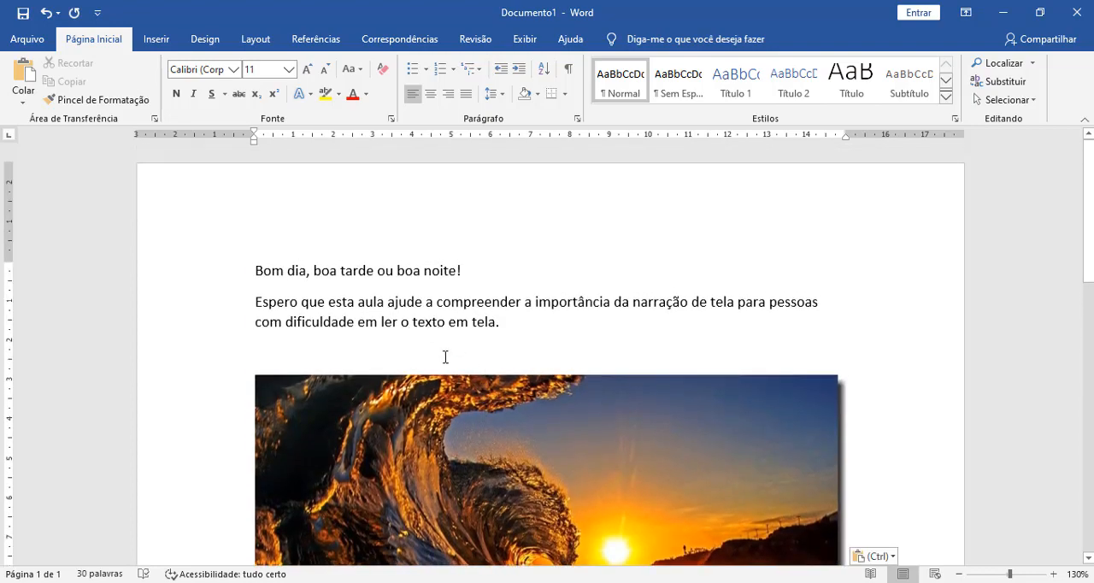
{"action": "scroll", "coordinate": [452, 391], "scroll_direction": "down", "scroll_amount": 3}
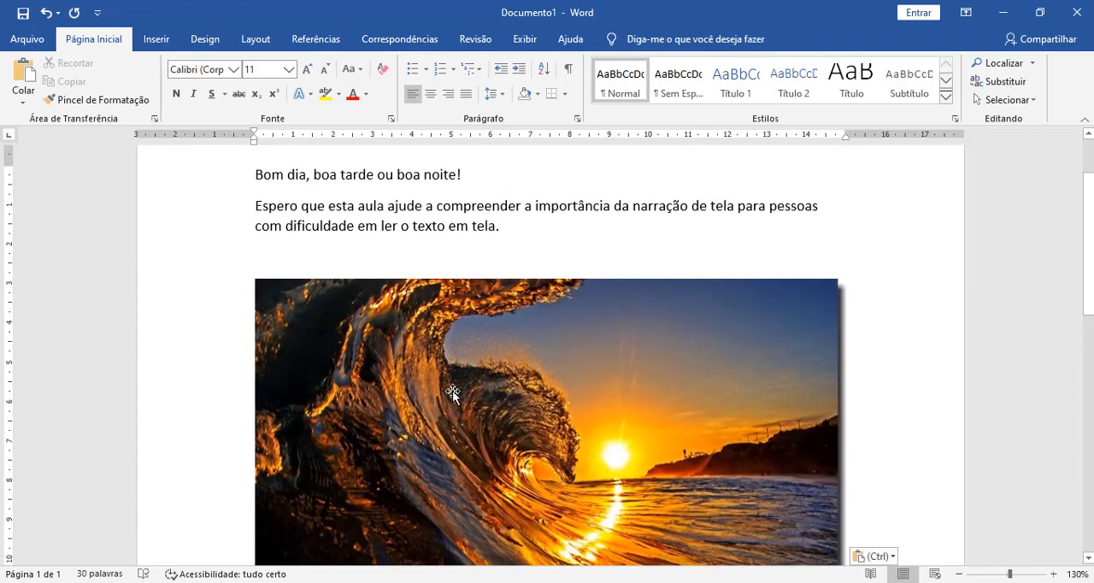
{"action": "scroll", "coordinate": [454, 354], "scroll_direction": "down", "scroll_amount": 3}
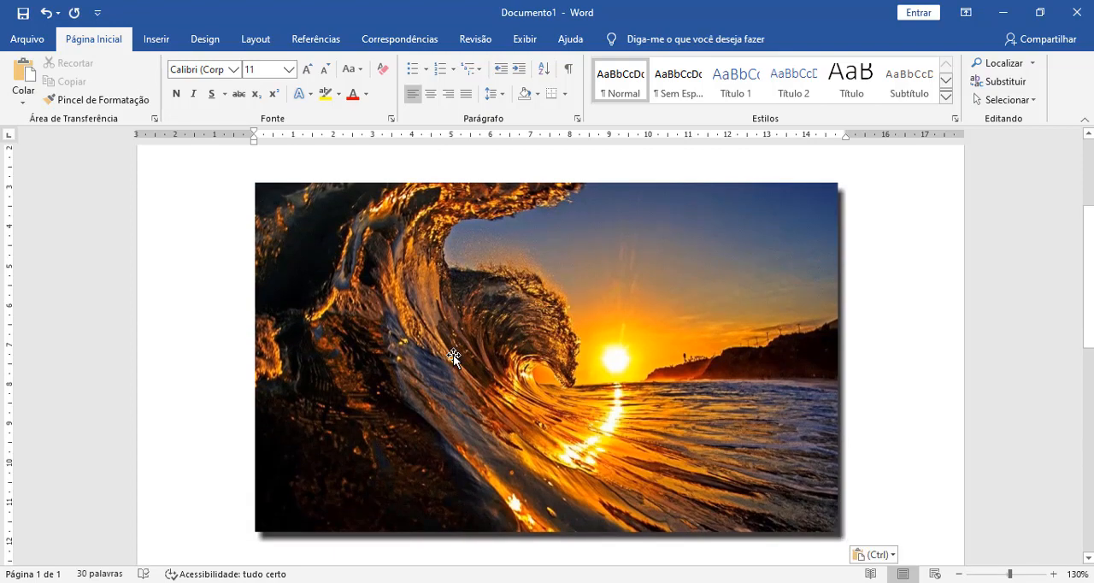
Step: Run the accessibility checker on the document with the text and wave picture, and dismiss the "Fique de olho nele" tip
{"action": "left_click", "coordinate": [476, 40]}
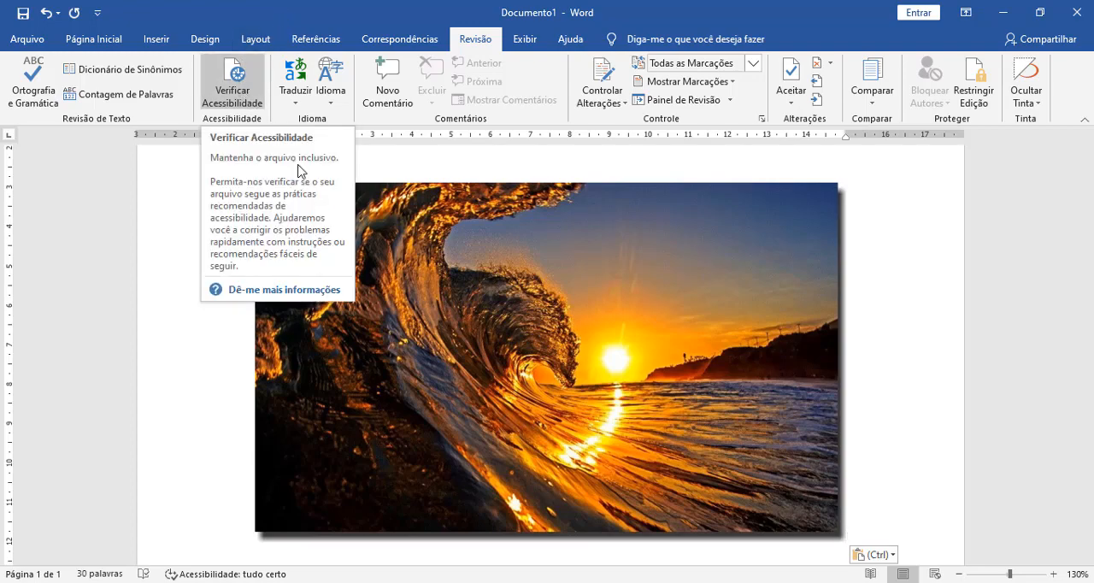
{"action": "scroll", "coordinate": [556, 268], "scroll_direction": "up", "scroll_amount": 3}
{"action": "scroll", "coordinate": [556, 268], "scroll_direction": "down", "scroll_amount": 4}
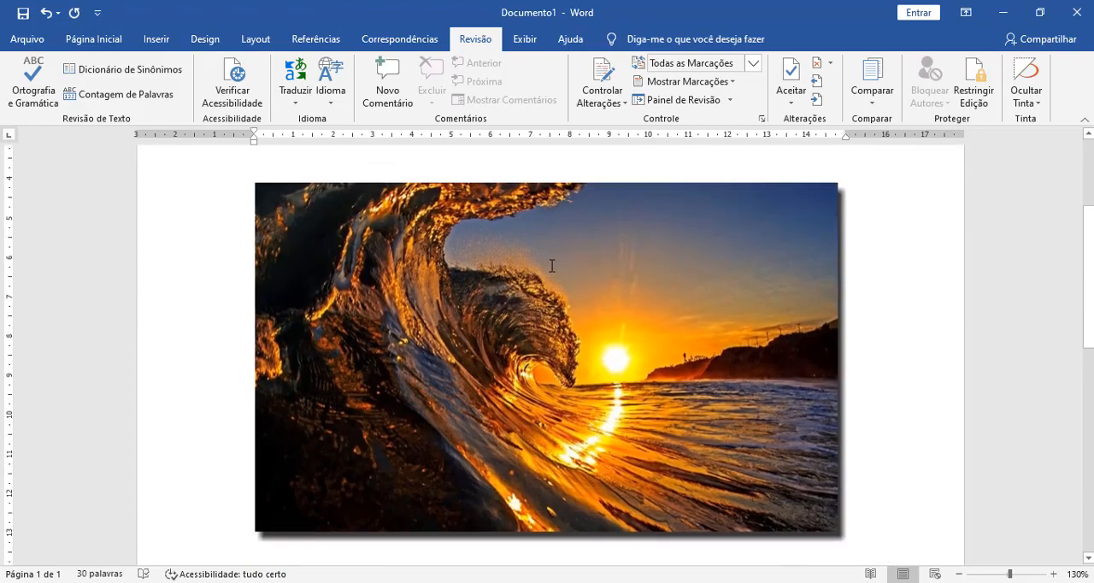
{"action": "scroll", "coordinate": [540, 229], "scroll_direction": "up", "scroll_amount": 4}
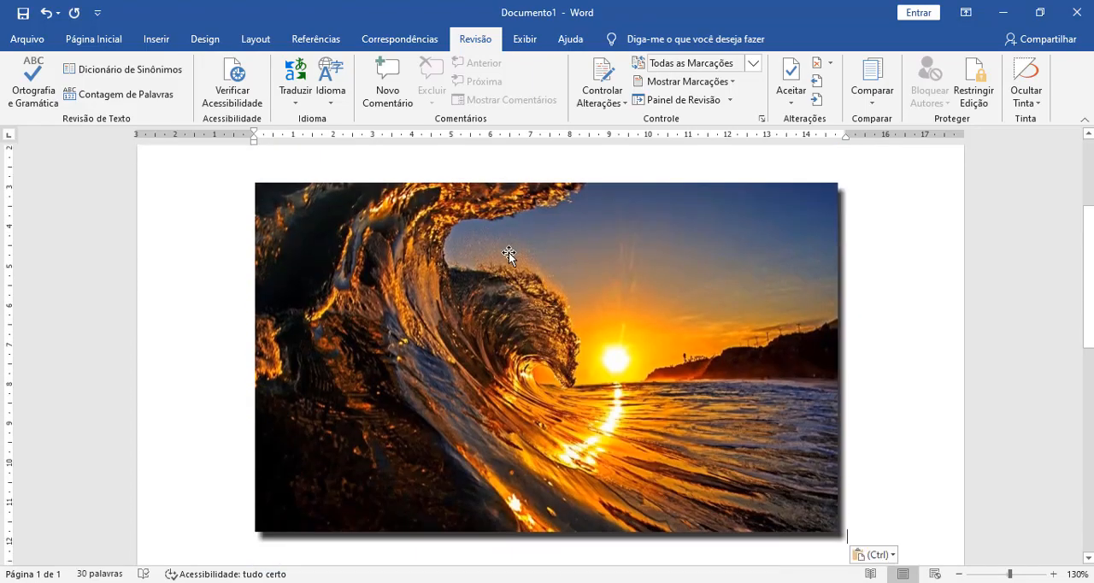
{"action": "scroll", "coordinate": [507, 254], "scroll_direction": "down", "scroll_amount": 2}
{"action": "scroll", "coordinate": [507, 255], "scroll_direction": "up", "scroll_amount": 5}
{"action": "scroll", "coordinate": [509, 254], "scroll_direction": "down", "scroll_amount": 2}
{"action": "scroll", "coordinate": [508, 255], "scroll_direction": "down", "scroll_amount": 1}
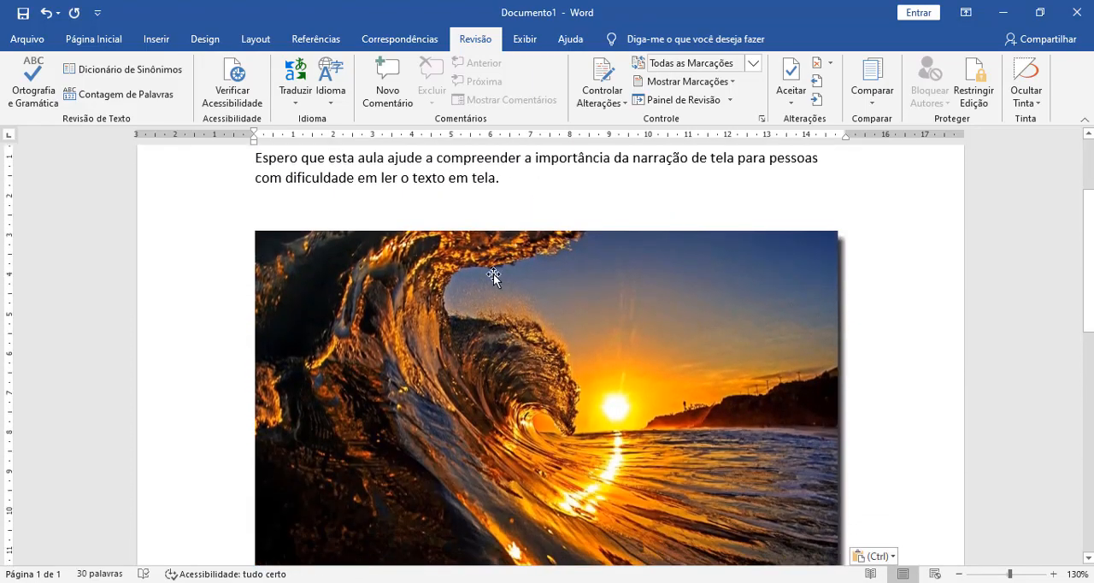
{"action": "scroll", "coordinate": [466, 248], "scroll_direction": "up", "scroll_amount": 3}
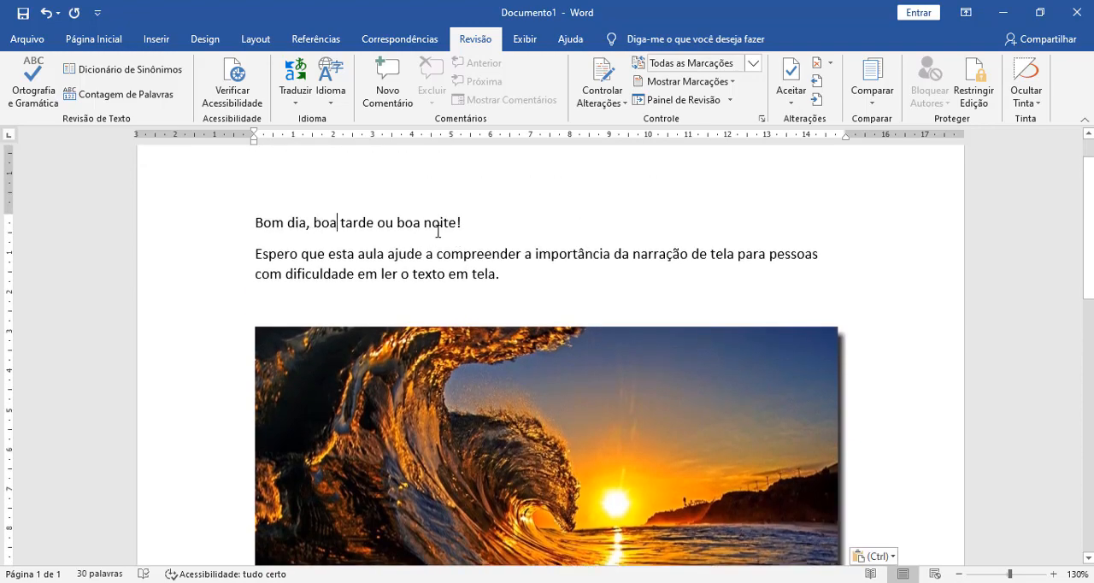
{"action": "left_click", "coordinate": [461, 224], "text": "shift"}
{"action": "left_click", "coordinate": [432, 274]}
{"action": "left_click", "coordinate": [245, 98]}
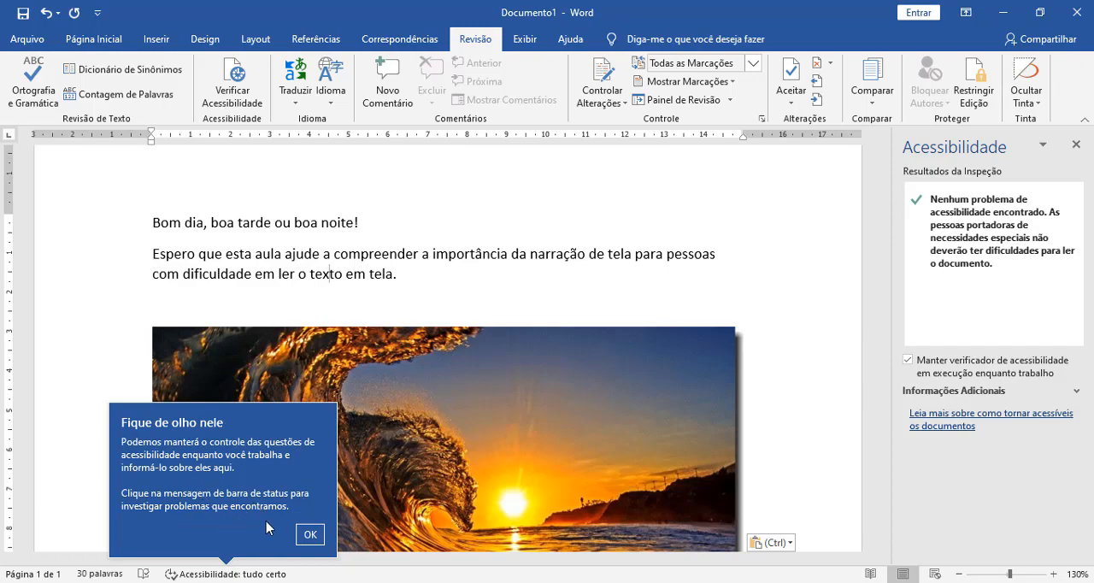
{"action": "left_click", "coordinate": [310, 534]}
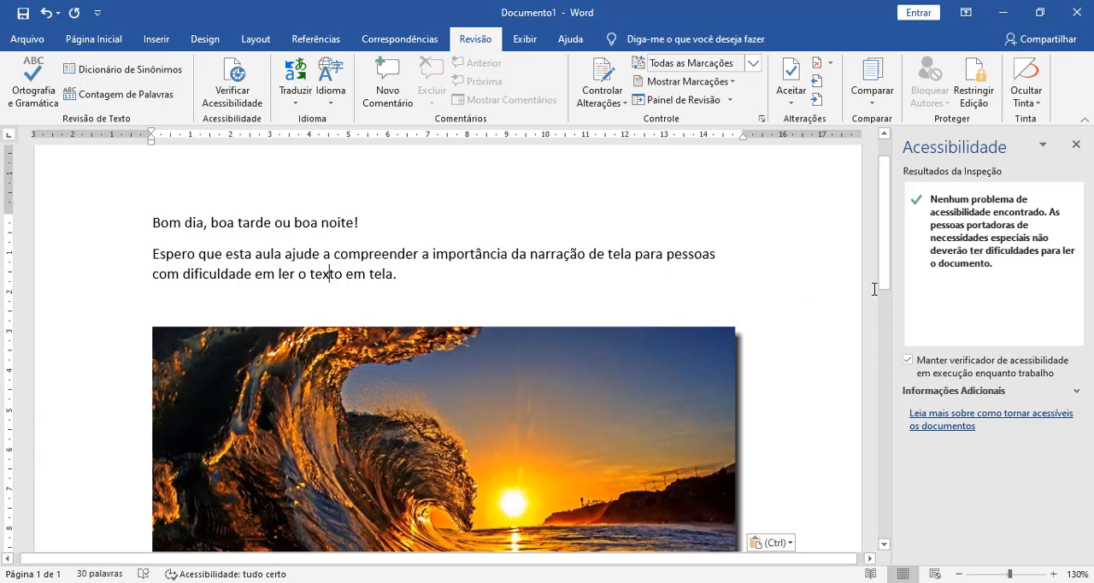
{"action": "scroll", "coordinate": [592, 244], "scroll_direction": "down", "scroll_amount": 3}
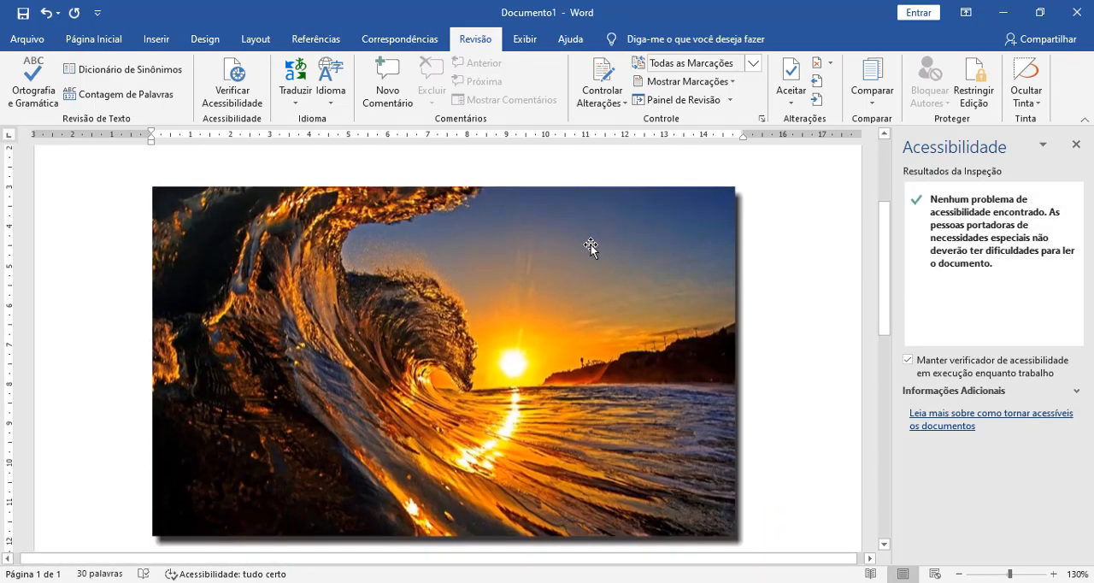
{"action": "scroll", "coordinate": [592, 245], "scroll_direction": "up", "scroll_amount": 3}
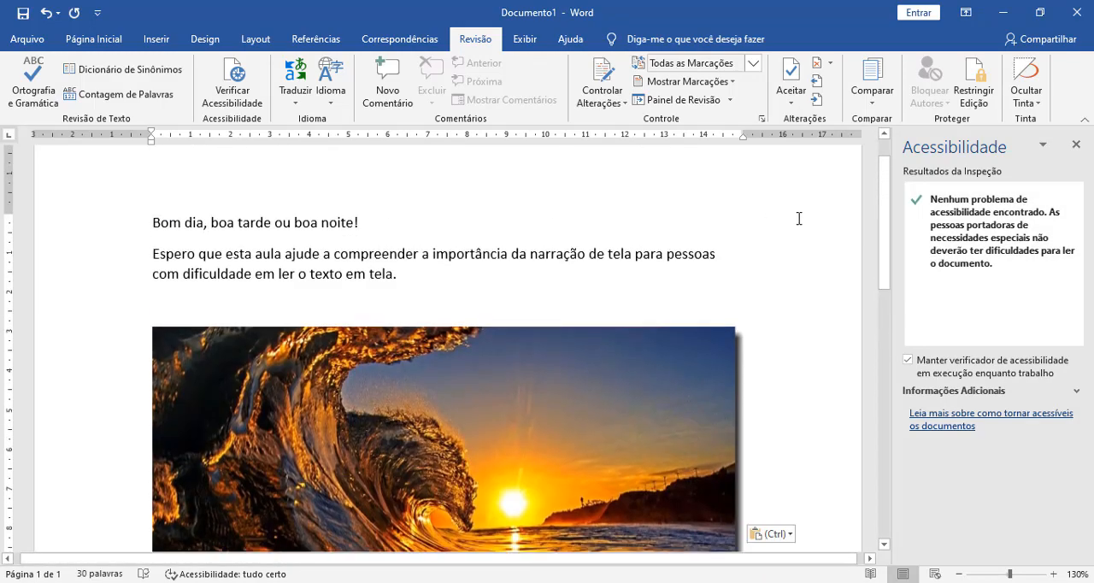
{"action": "left_click", "coordinate": [573, 385]}
{"action": "scroll", "coordinate": [574, 376], "scroll_direction": "down", "scroll_amount": 3}
{"action": "key", "text": "ctrl+v"}
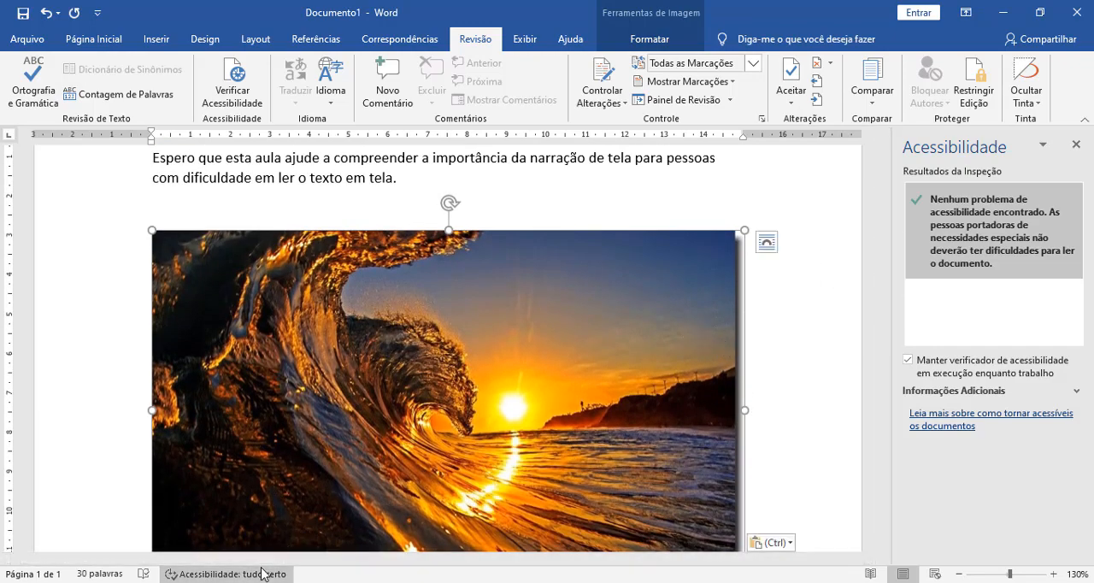
{"action": "scroll", "coordinate": [752, 464], "scroll_direction": "down", "scroll_amount": 3}
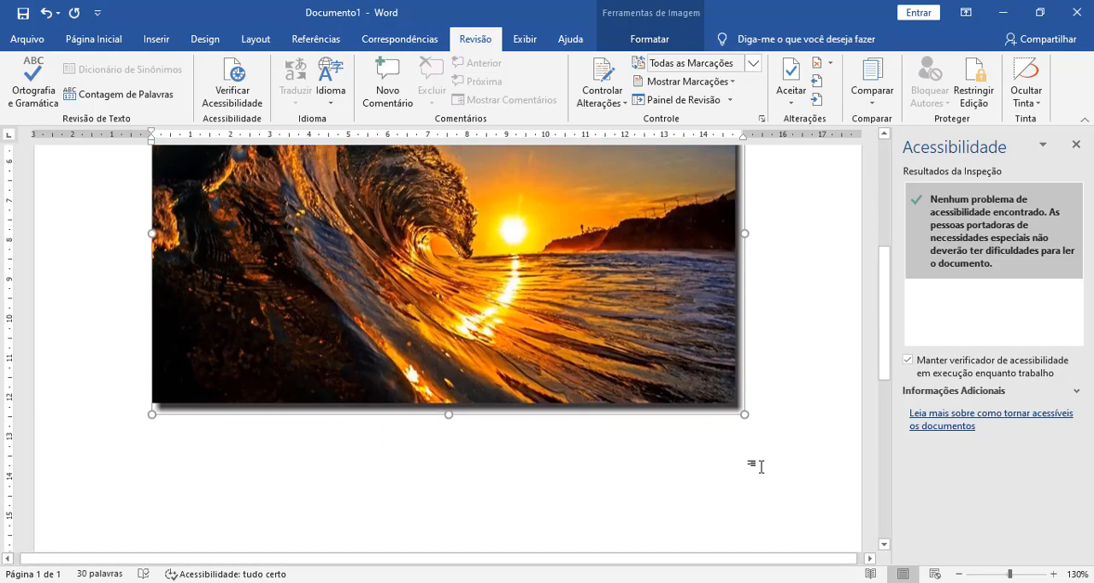
{"action": "left_click", "coordinate": [781, 386]}
{"action": "key", "text": "Return"}
{"action": "key", "text": "Return"}
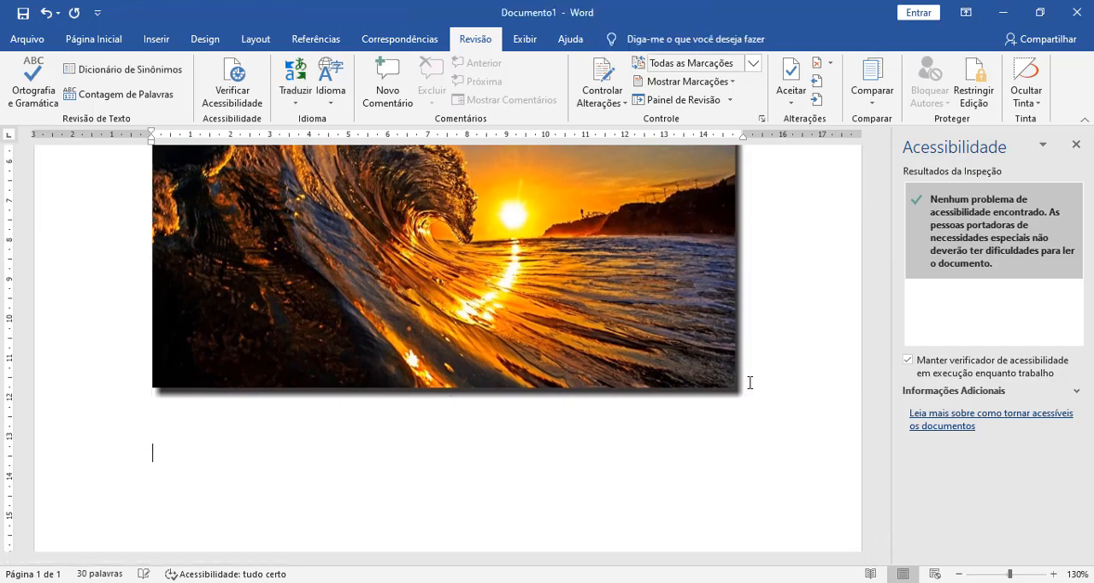
{"action": "key", "text": "BackSpace"}
{"action": "key", "text": "BackSpace"}
{"action": "key", "text": "BackSpace"}
{"action": "scroll", "coordinate": [503, 425], "scroll_direction": "up", "scroll_amount": 2}
{"action": "left_click", "coordinate": [501, 415]}
{"action": "right_click", "coordinate": [501, 413]}
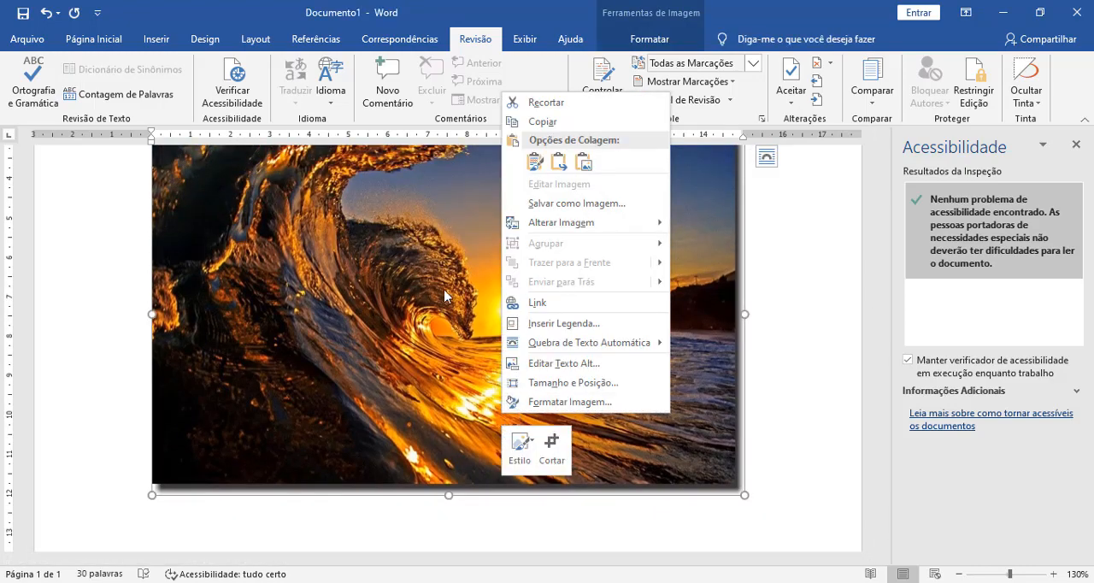
{"action": "left_click", "coordinate": [374, 338]}
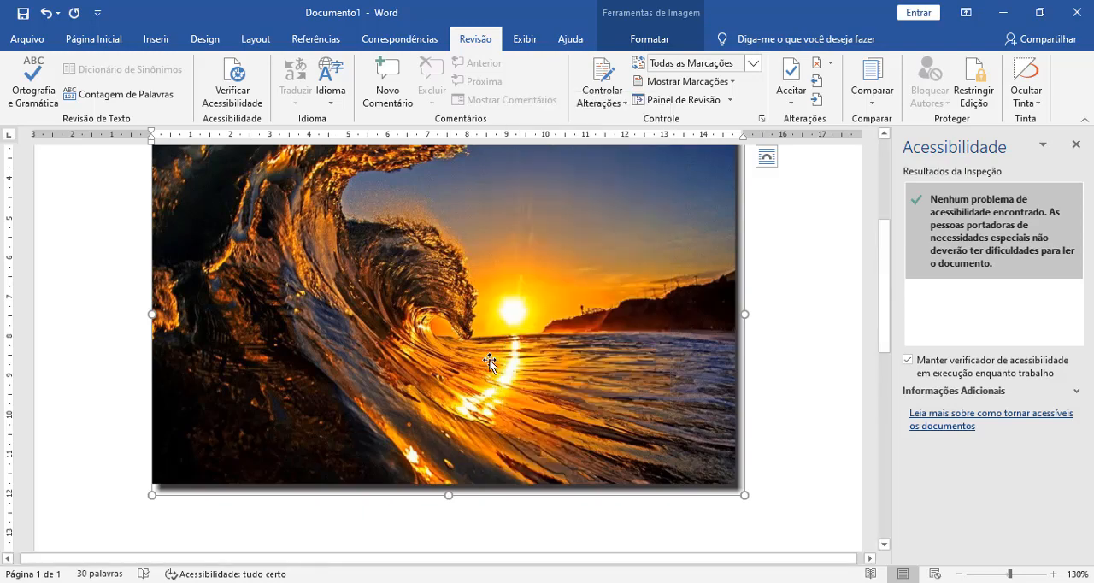
{"action": "scroll", "coordinate": [696, 362], "scroll_direction": "up", "scroll_amount": 1}
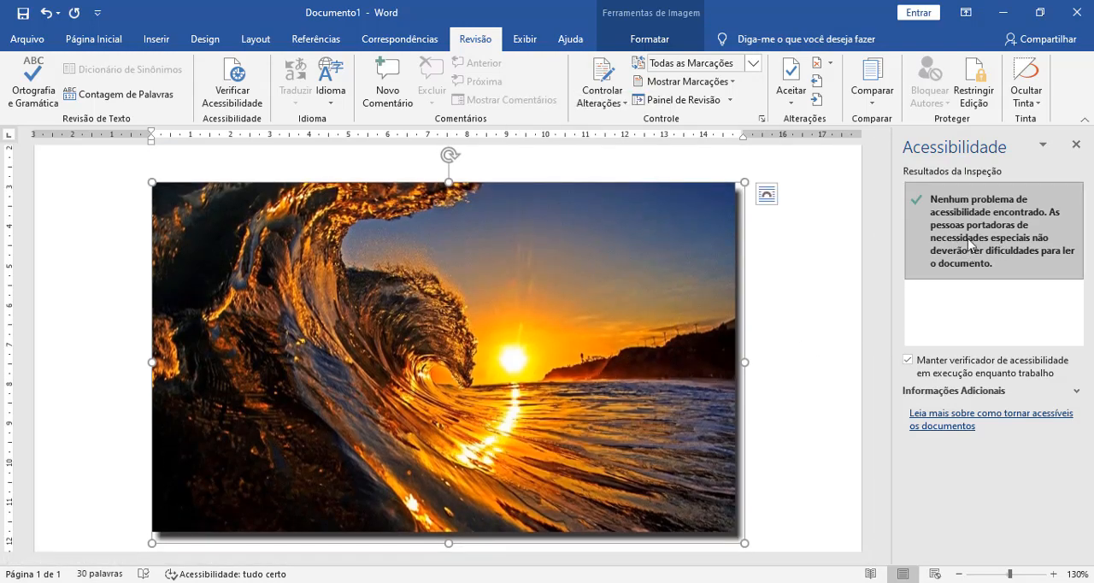
{"action": "left_click", "coordinate": [1041, 145]}
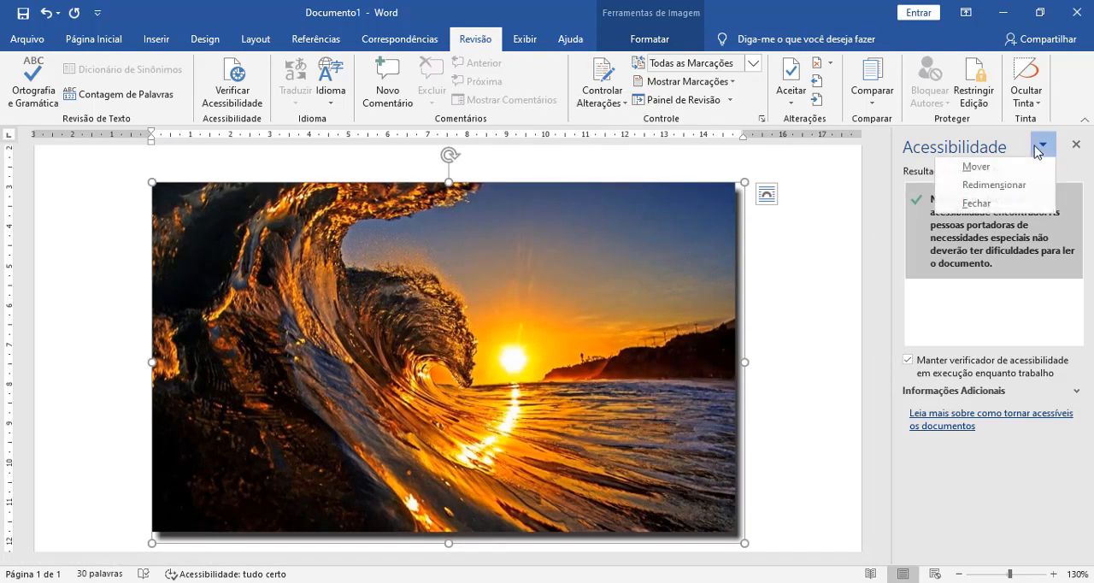
{"action": "left_click", "coordinate": [493, 355]}
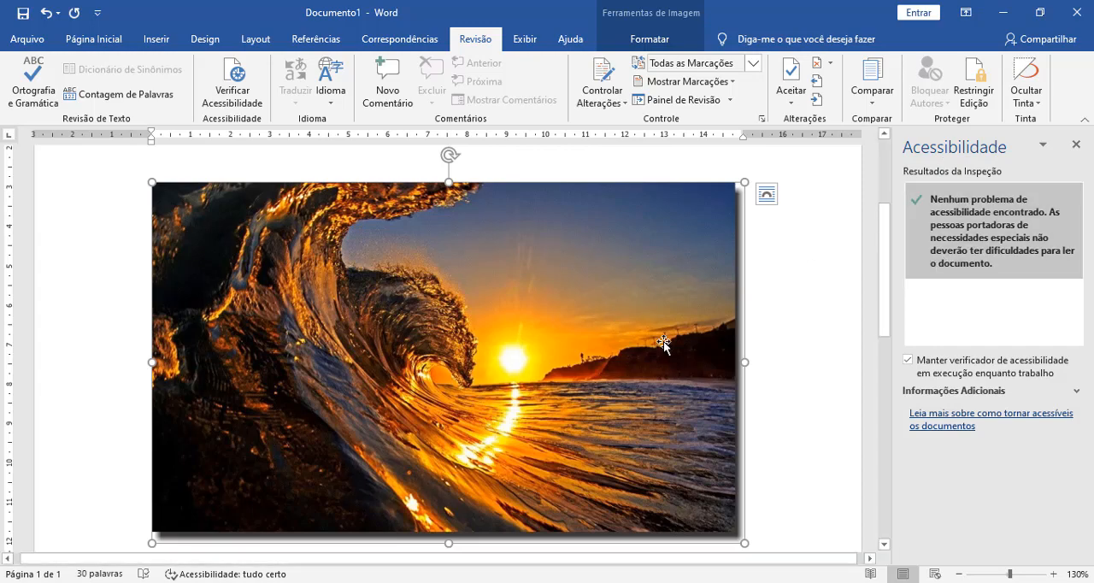
Step: Add the line "Texto alternativo" below the wave picture, followed by a new empty line
{"action": "left_click", "coordinate": [795, 496]}
{"action": "key", "text": "Return"}
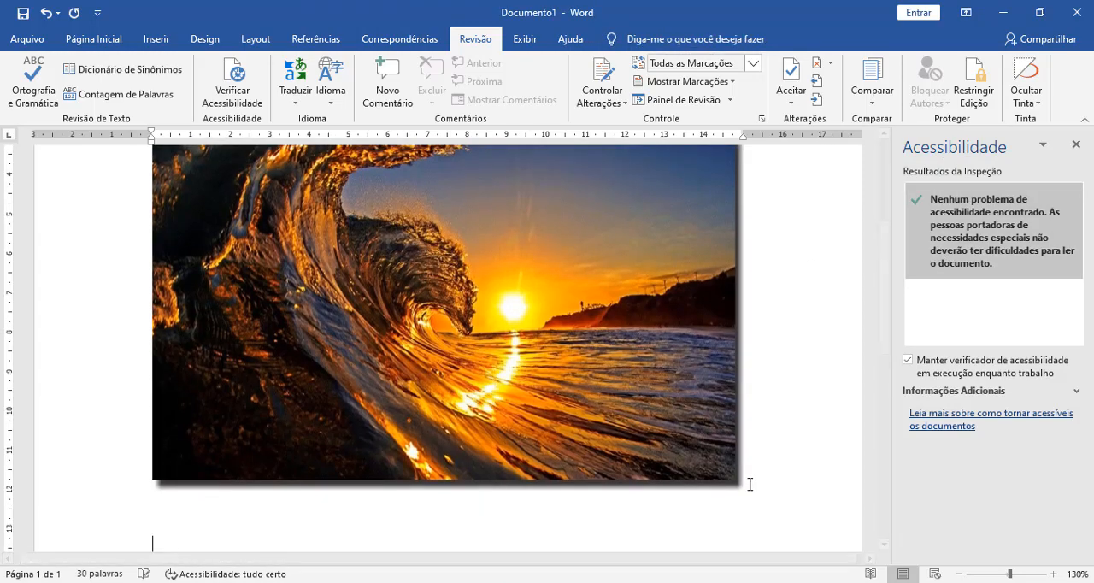
{"action": "type", "text": "Texto alternativo"}
{"action": "key", "text": "Return"}
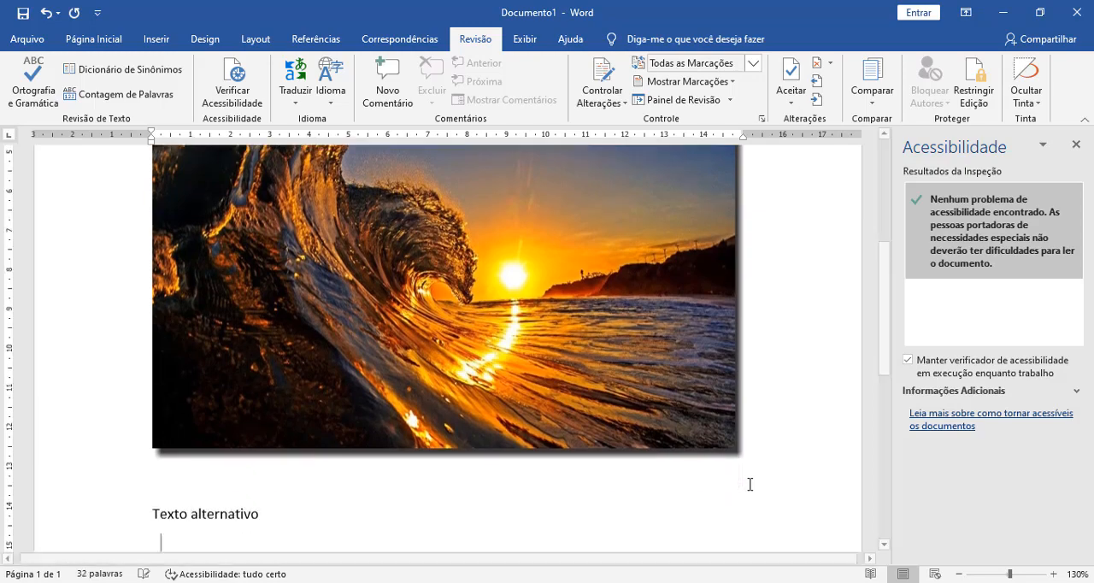
Step: Shorten the wave picture's alternative text to "Quadro Decorativo Paisagem Onda"
{"action": "right_click", "coordinate": [442, 353]}
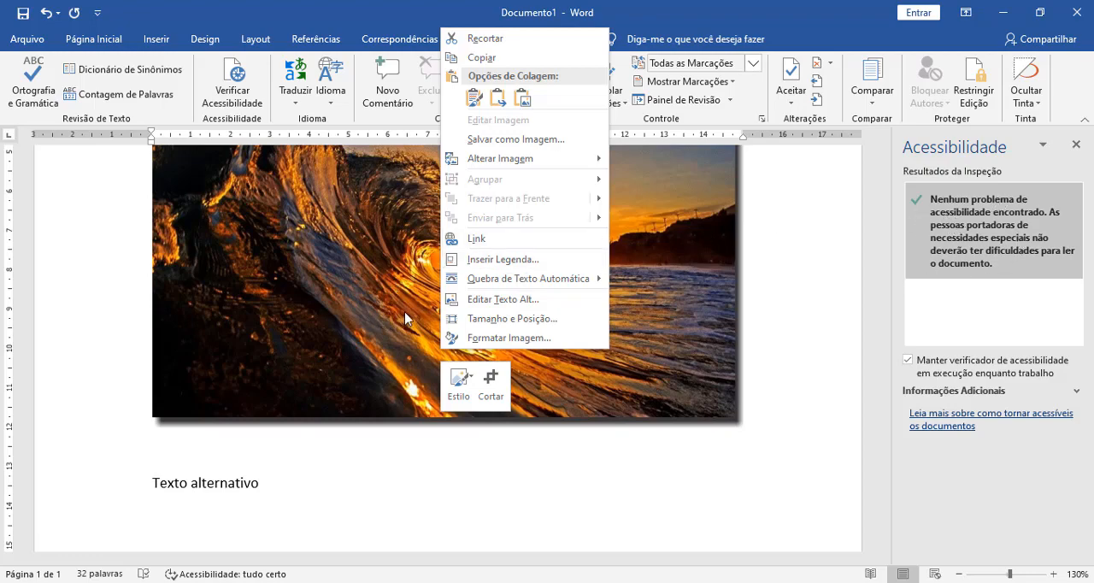
{"action": "left_click", "coordinate": [490, 299]}
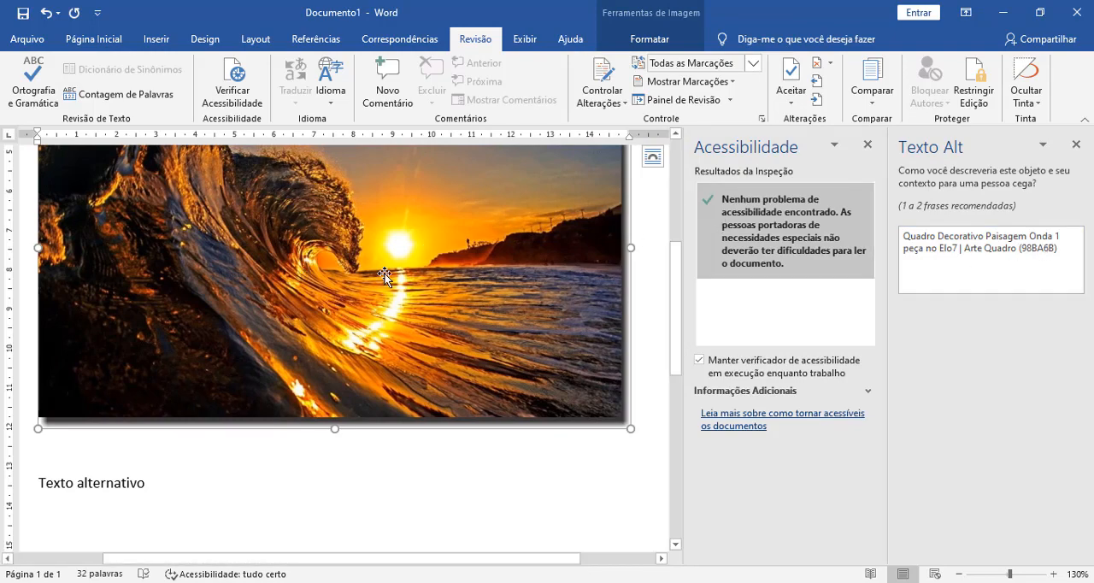
{"action": "right_click", "coordinate": [352, 317]}
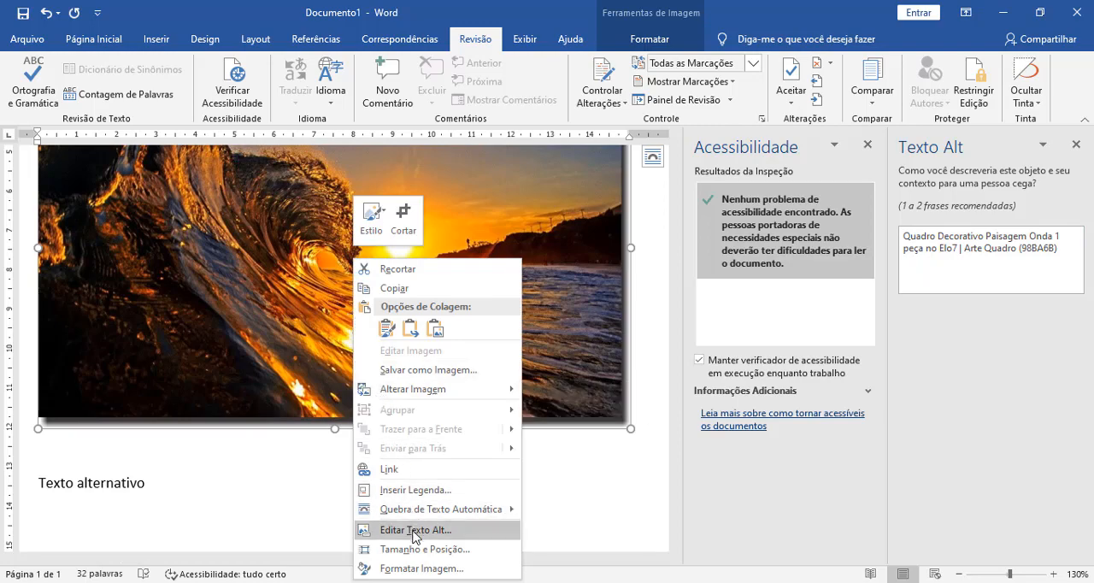
{"action": "left_click", "coordinate": [982, 268]}
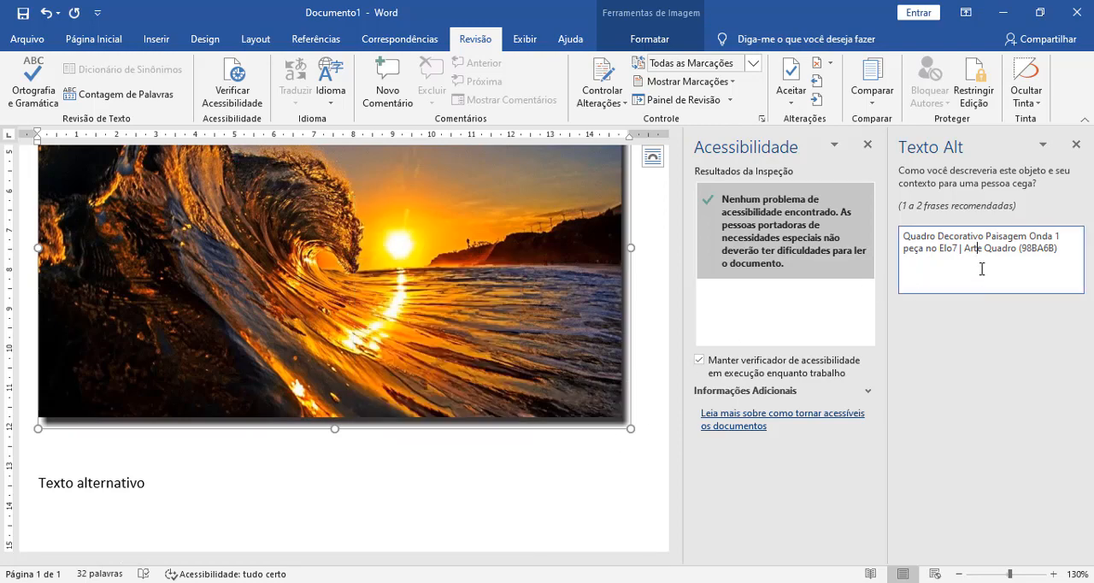
{"action": "mouse_move", "coordinate": [1039, 248]}
{"action": "left_mouse_down"}
{"action": "mouse_move", "coordinate": [1000, 236]}
{"action": "mouse_move", "coordinate": [1053, 238]}
{"action": "left_mouse_up"}
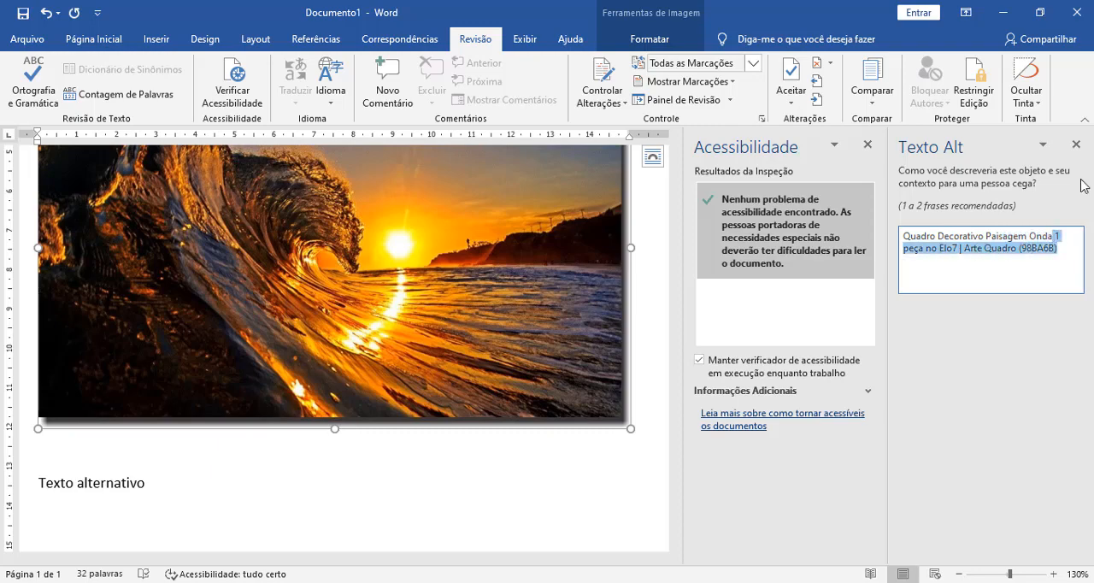
{"action": "key", "text": "Delete"}
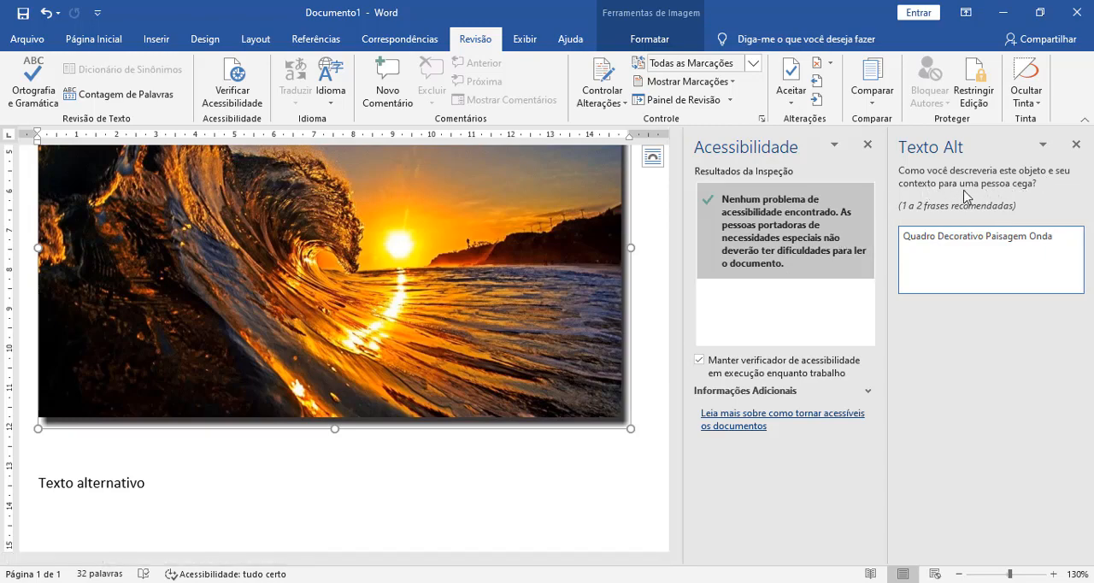
Step: Paste the copied screenshot of the Word window below the "Texto alternativo" line
{"action": "left_click", "coordinate": [542, 477]}
{"action": "scroll", "coordinate": [542, 476], "scroll_direction": "down", "scroll_amount": 3}
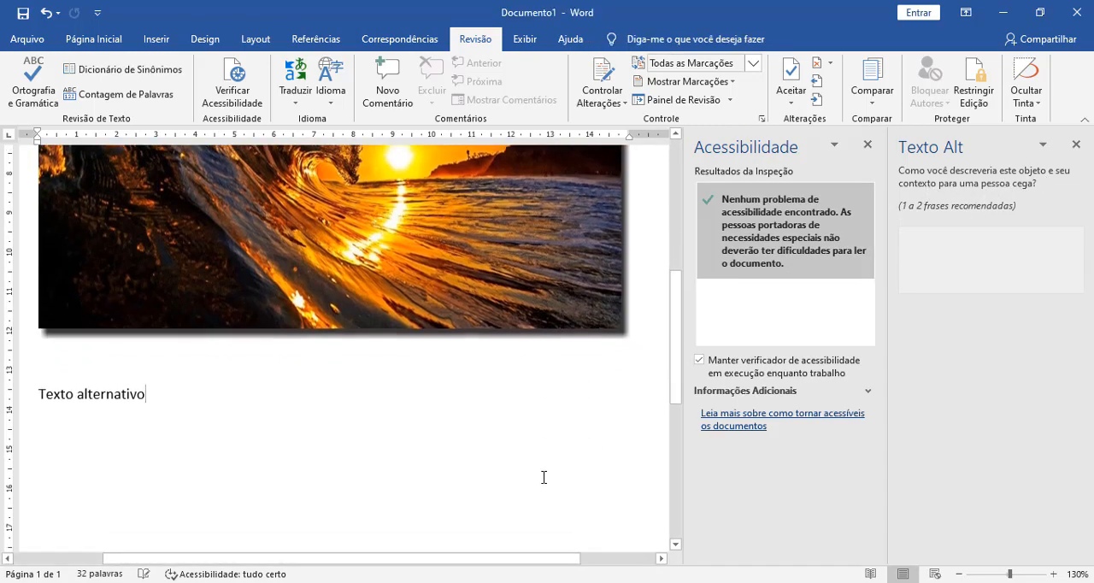
{"action": "key", "text": "Return"}
{"action": "key", "text": "Return"}
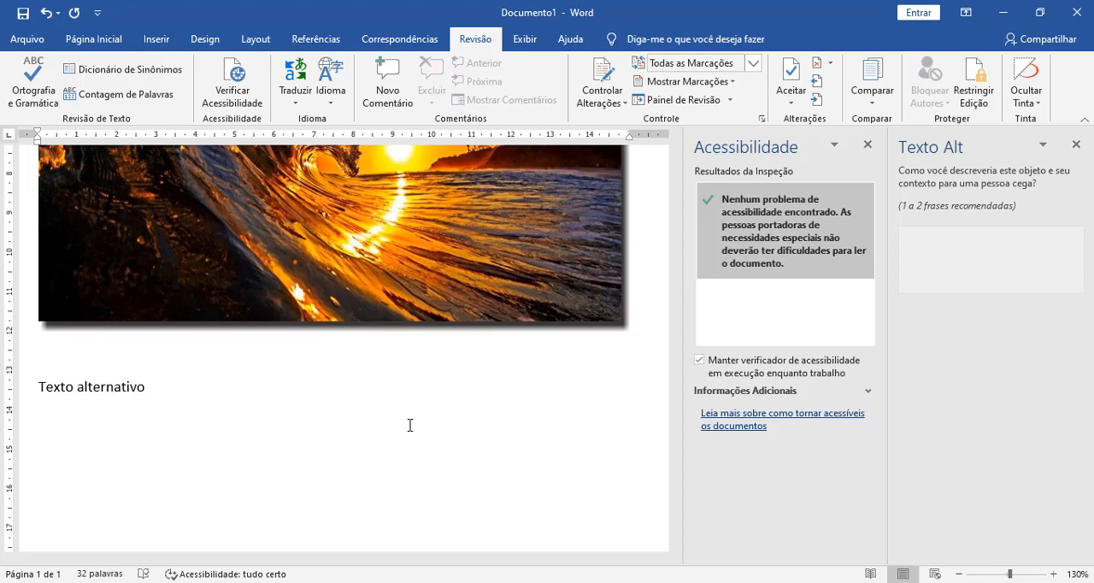
{"action": "key", "text": "ctrl+v"}
{"action": "scroll", "coordinate": [409, 425], "scroll_direction": "down", "scroll_amount": 1}
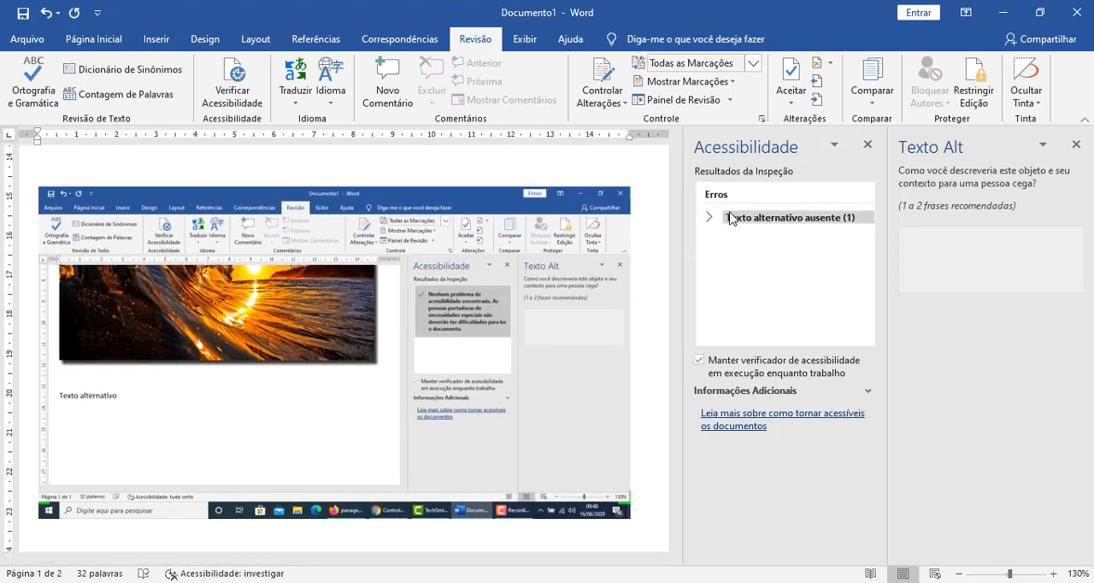
Step: Resolve the missing alternative text error for the pasted screenshot with the description "Captura de tela para demonstrar o uso do Texto Alt(ernativo)"
{"action": "left_click", "coordinate": [785, 221]}
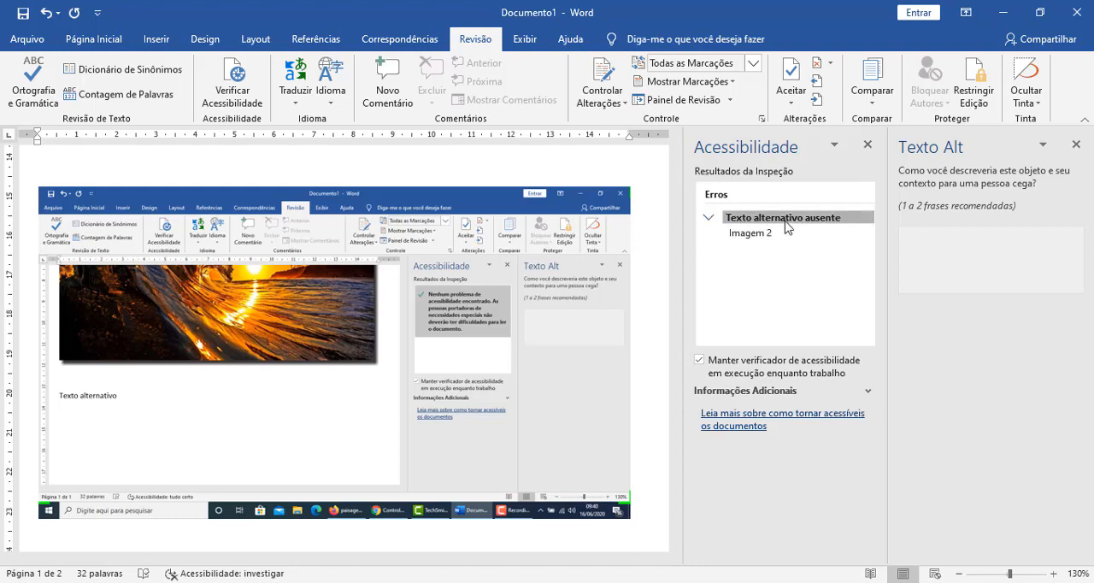
{"action": "left_click", "coordinate": [774, 234]}
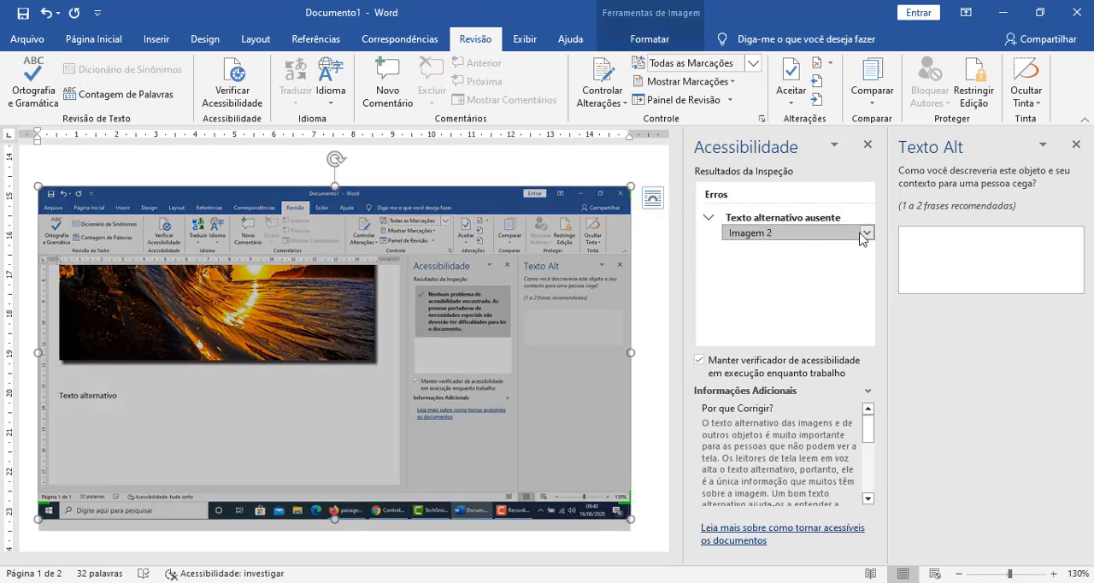
{"action": "left_click", "coordinate": [860, 234]}
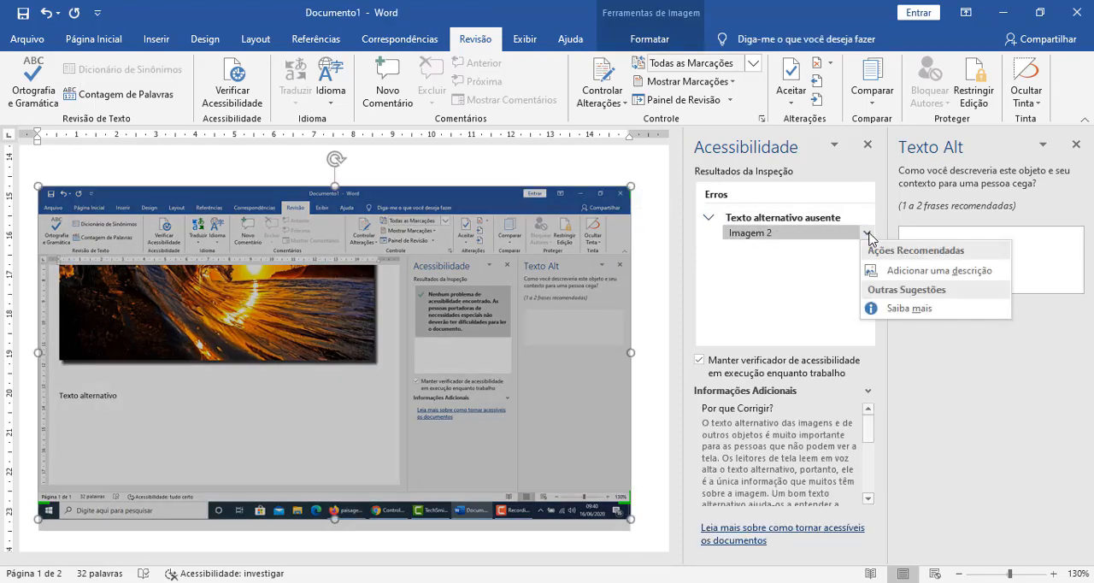
{"action": "left_click", "coordinate": [898, 271]}
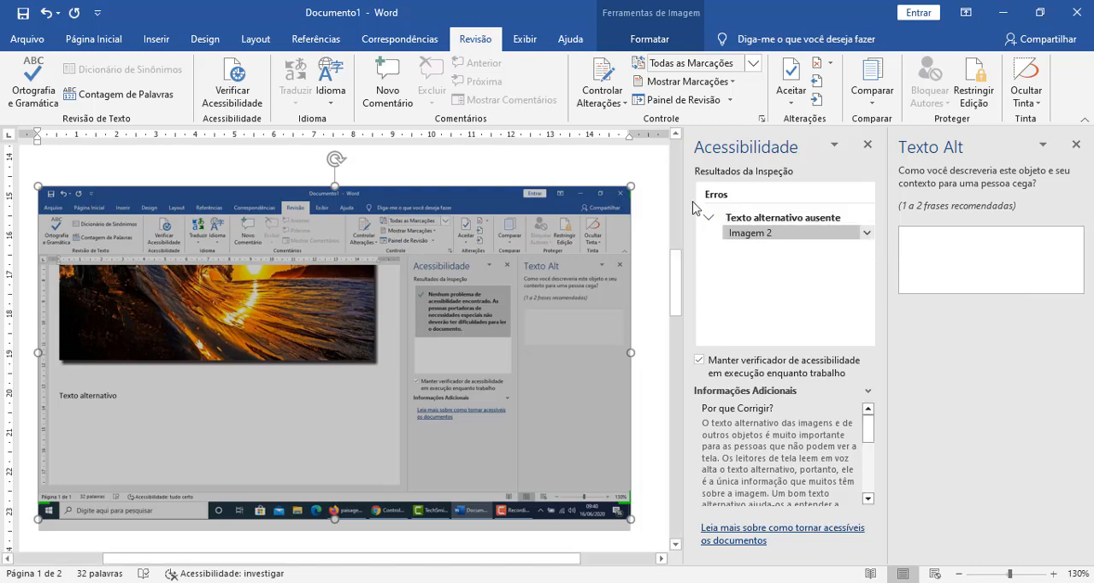
{"action": "left_click", "coordinate": [726, 233]}
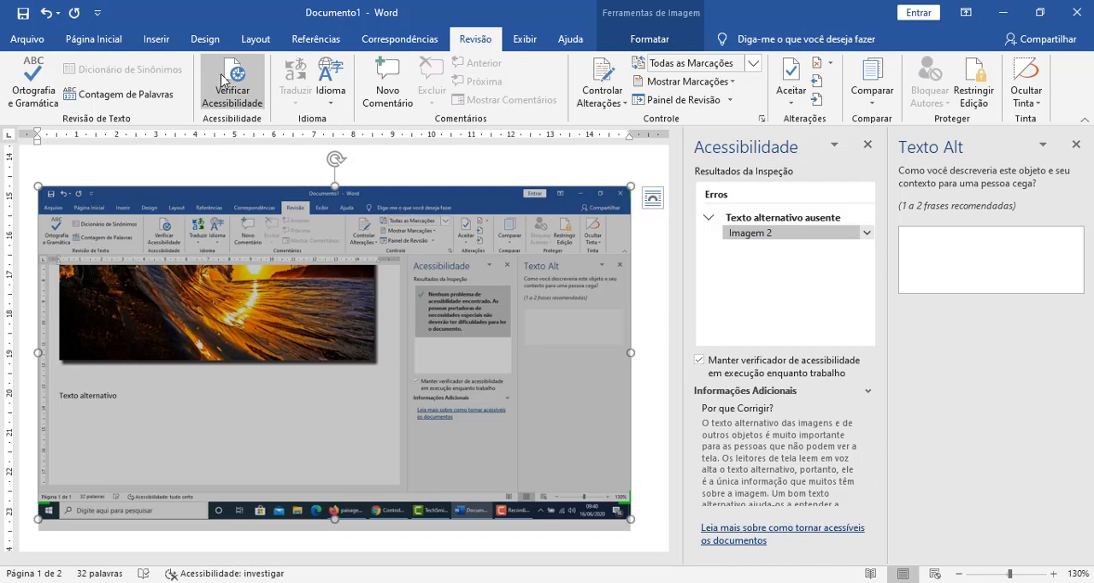
{"action": "left_click", "coordinate": [983, 261]}
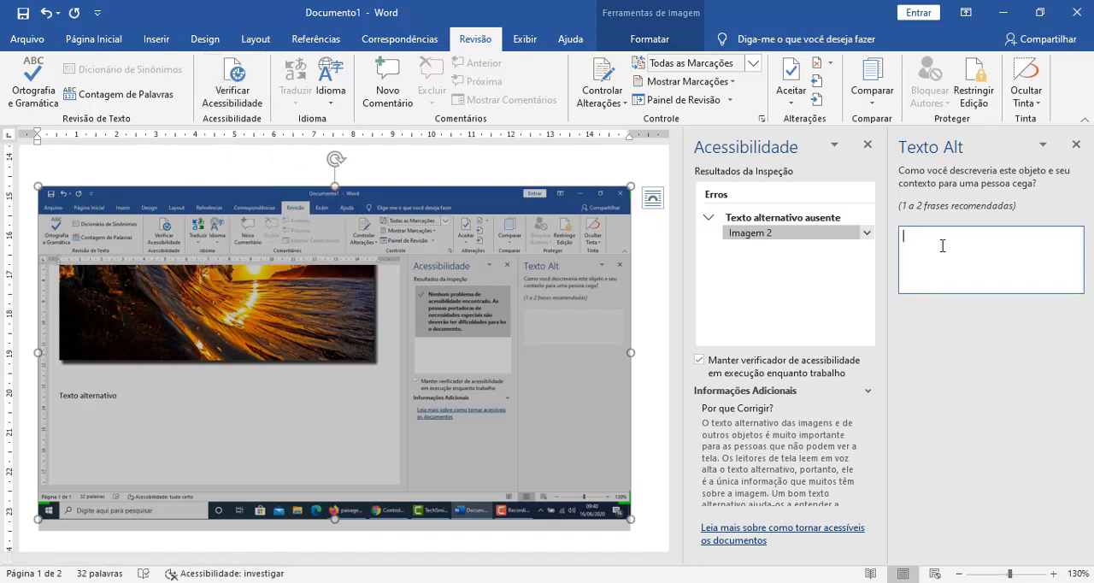
{"action": "type", "text": "Captura de tela para demonstrar o uso do"}
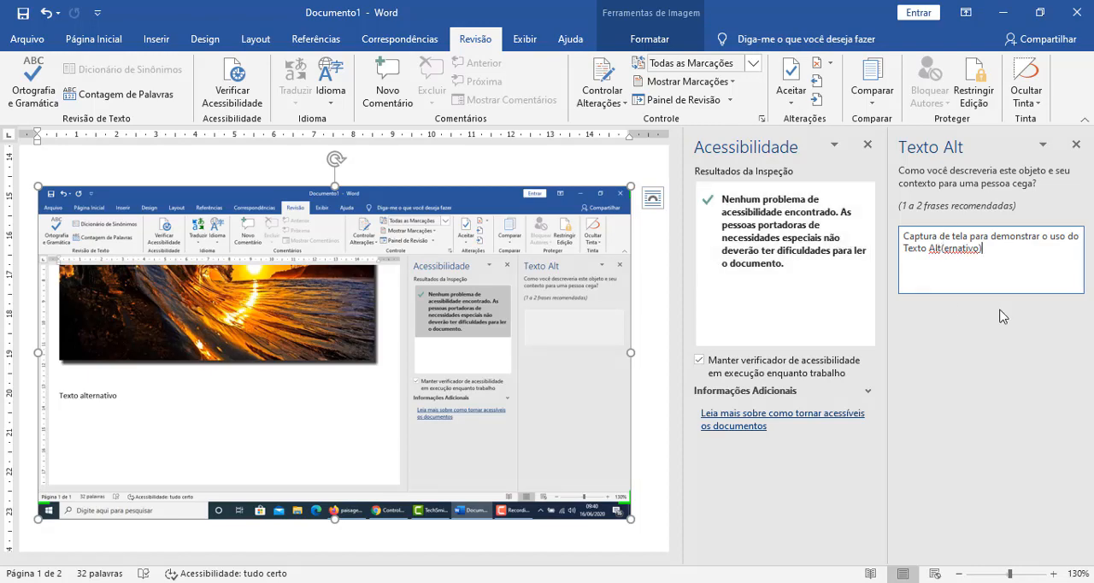
Step: Write "Criar outro erro de acessibilidade" on the line directly below the pasted screenshot
{"action": "scroll", "coordinate": [454, 427], "scroll_direction": "down", "scroll_amount": 2}
{"action": "scroll", "coordinate": [456, 423], "scroll_direction": "down", "scroll_amount": 10}
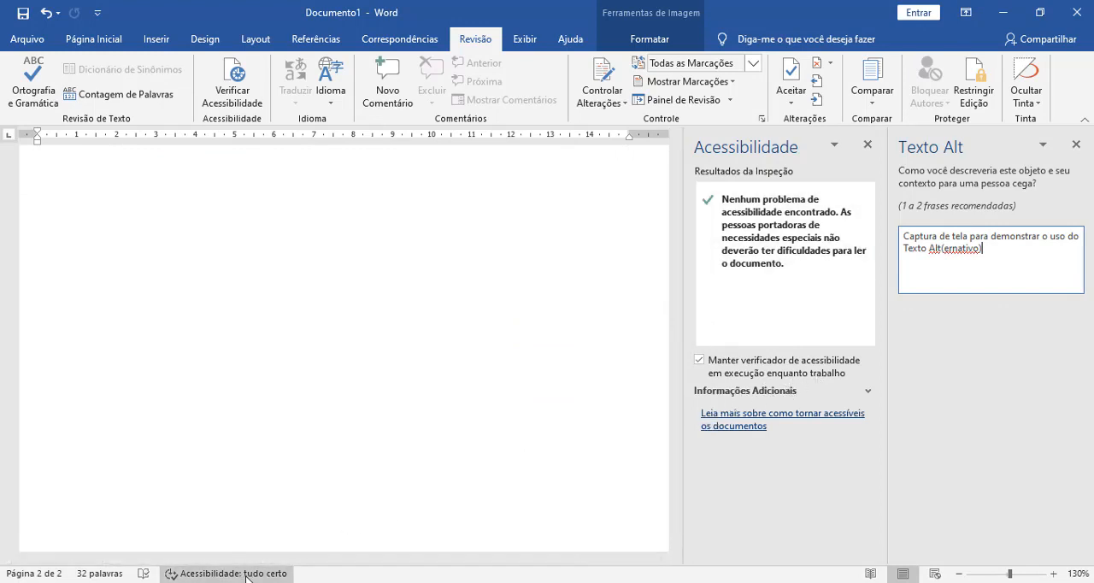
{"action": "scroll", "coordinate": [279, 479], "scroll_direction": "up", "scroll_amount": 5}
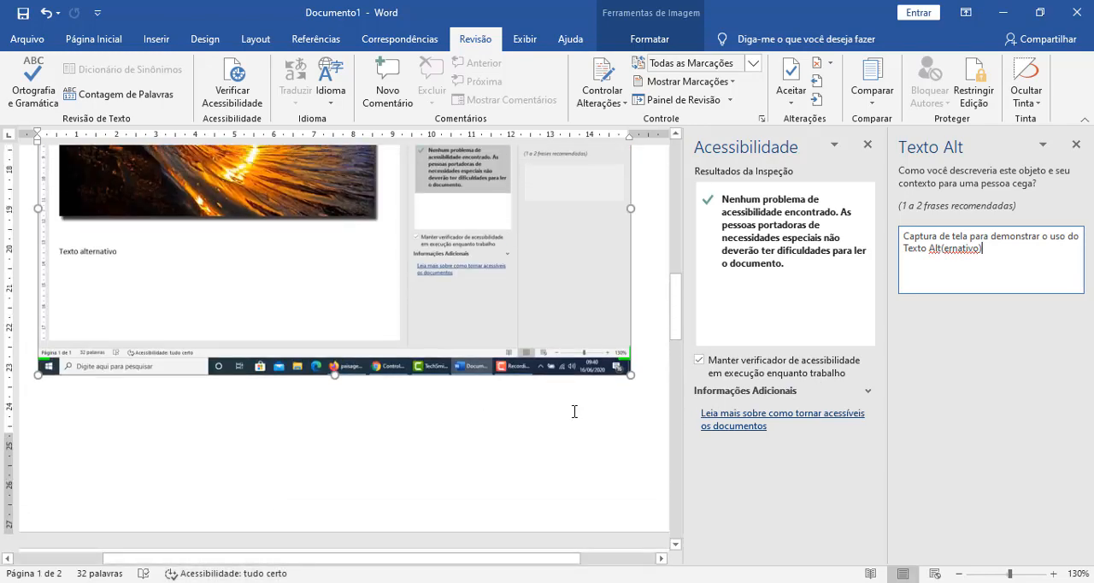
{"action": "left_click", "coordinate": [642, 409]}
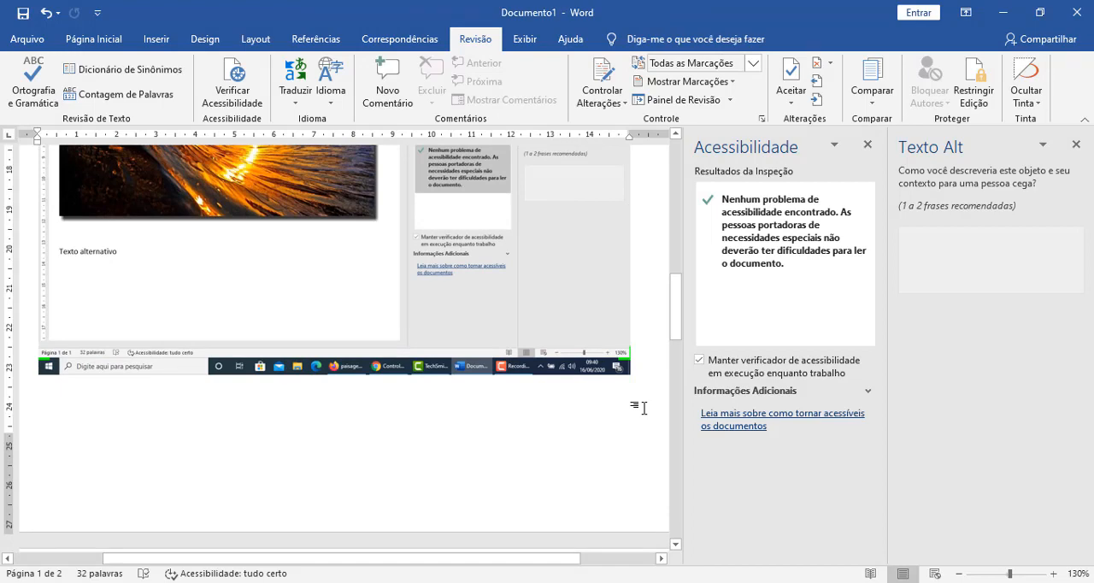
{"action": "type", "text": "Criar outro erro de "}
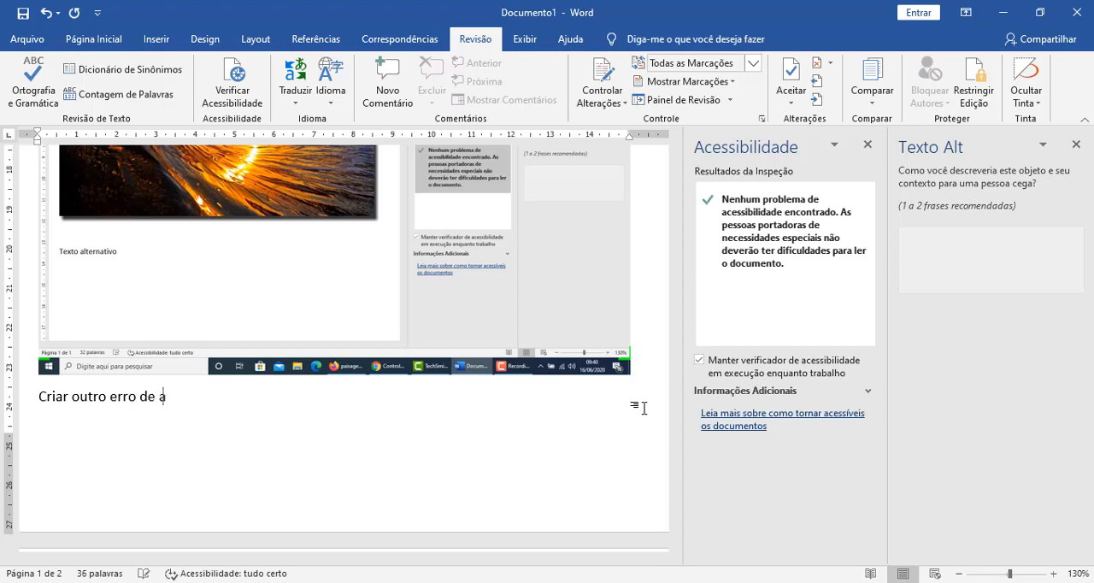
{"action": "type", "text": "acessibilidade"}
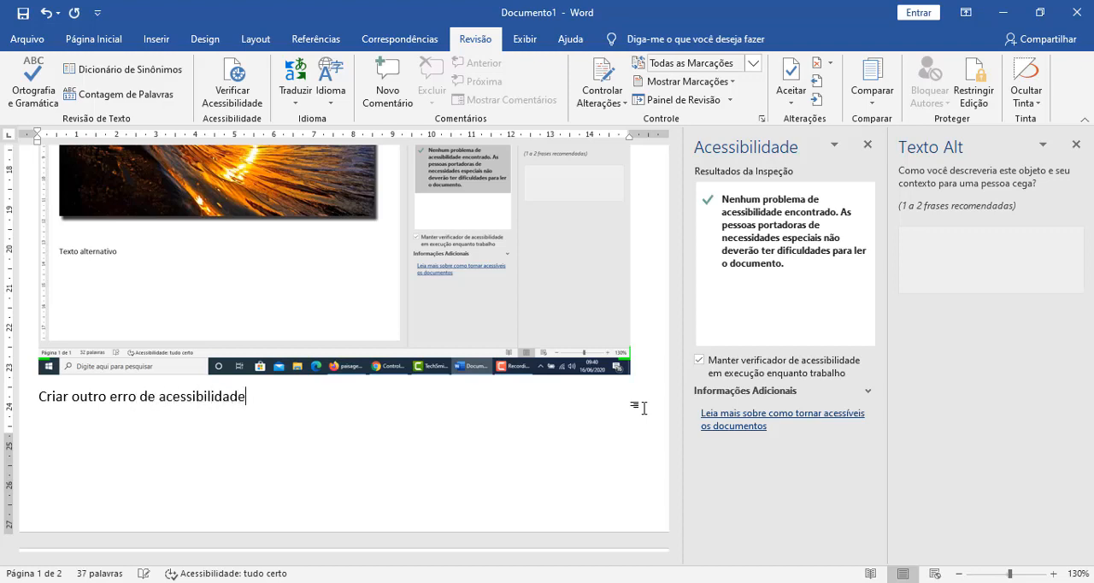
Step: Color the word "acessibilidade" below the screenshot red and expand the hard-to-read text contrast warning in the accessibility results
{"action": "key", "text": "shift+Left"}
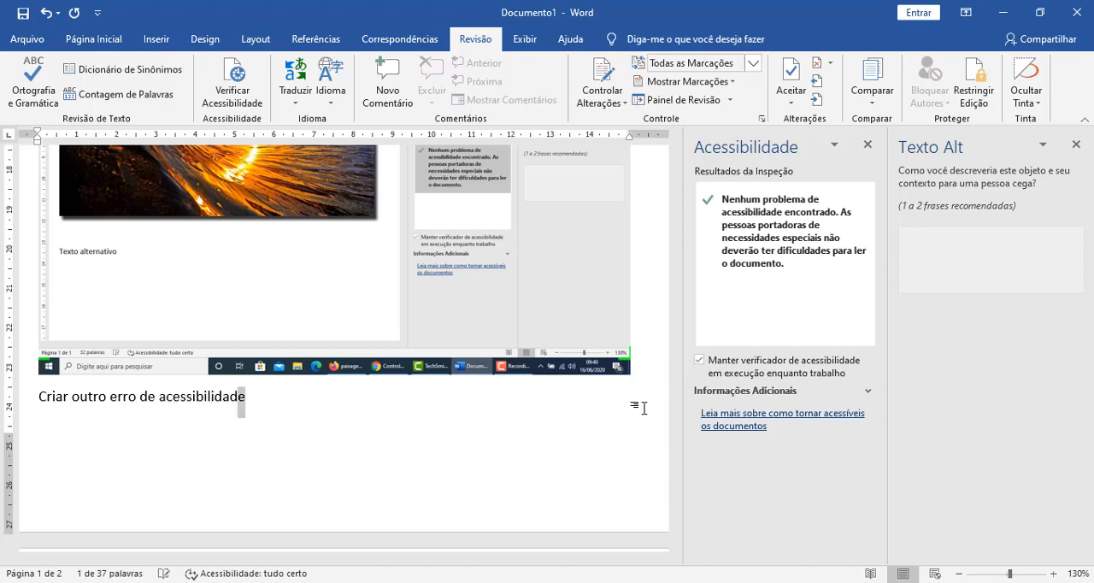
{"action": "key", "text": "ctrl+shift+Left"}
{"action": "scroll", "coordinate": [644, 408], "scroll_direction": "up", "scroll_amount": 1}
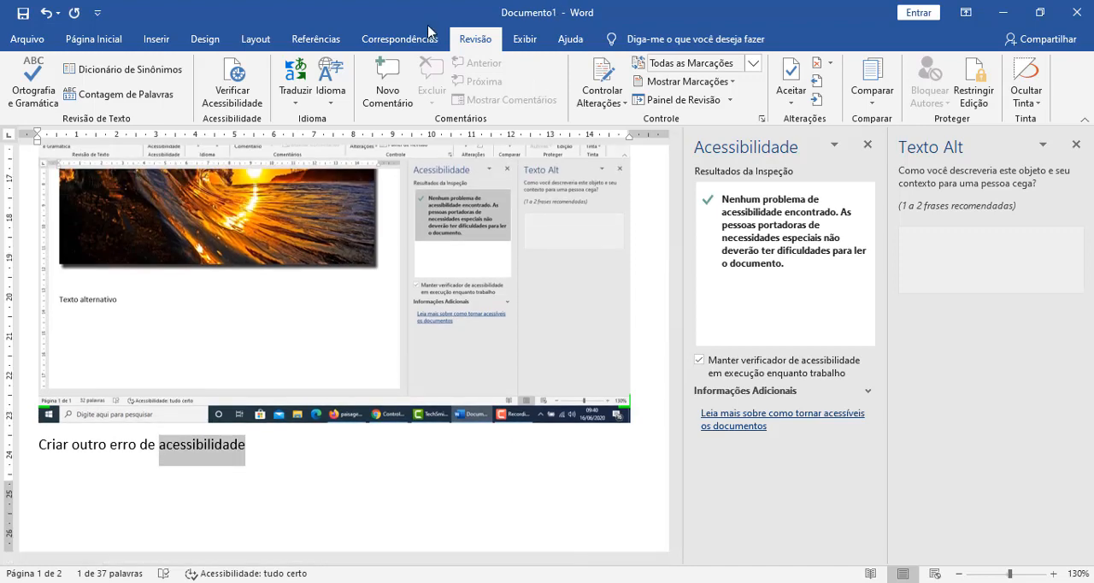
{"action": "left_click", "coordinate": [98, 38]}
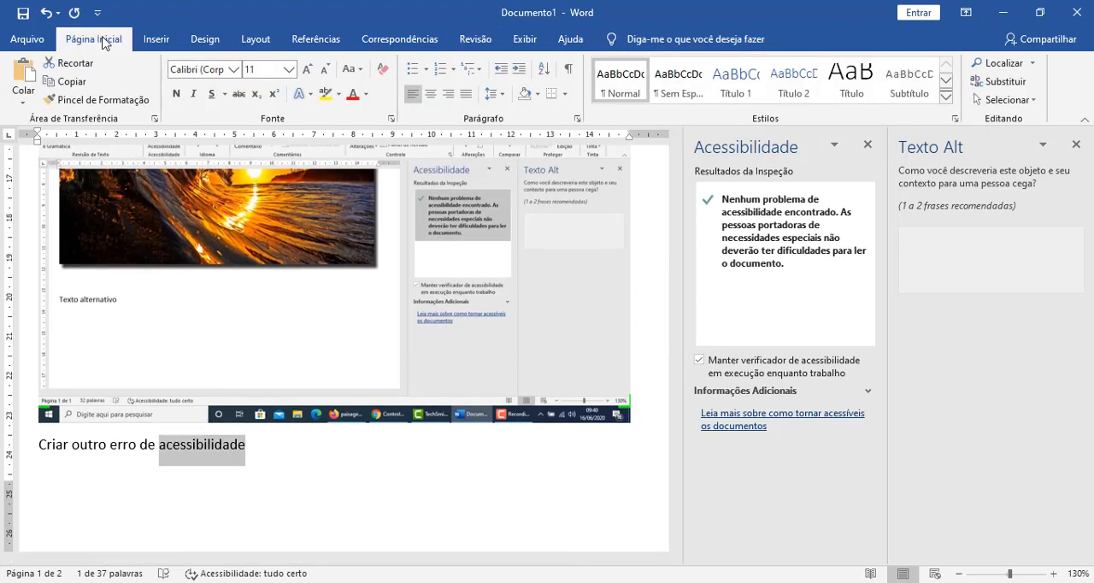
{"action": "left_click", "coordinate": [350, 94]}
{"action": "left_click", "coordinate": [306, 459]}
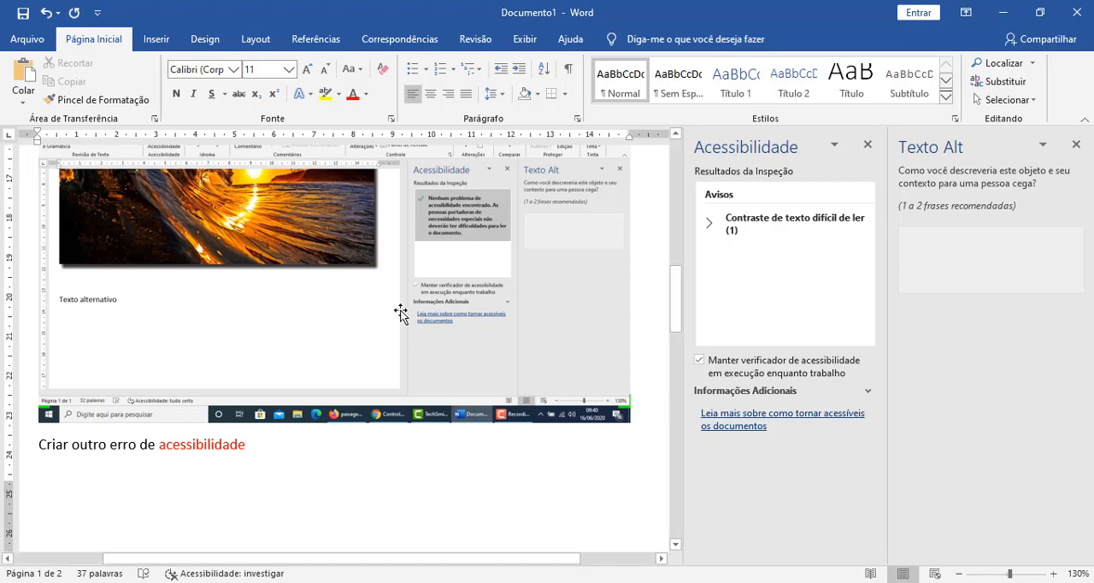
{"action": "left_click", "coordinate": [709, 224]}
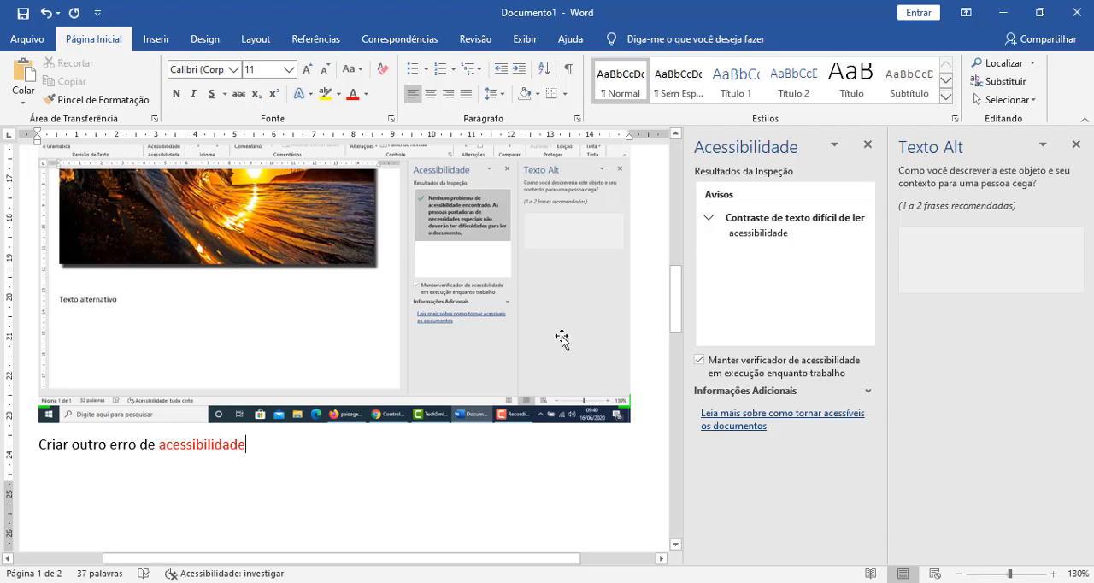
Step: Change the font color of the red word "acessibilidade" to the darkest orange theme shade
{"action": "double_click", "coordinate": [211, 453]}
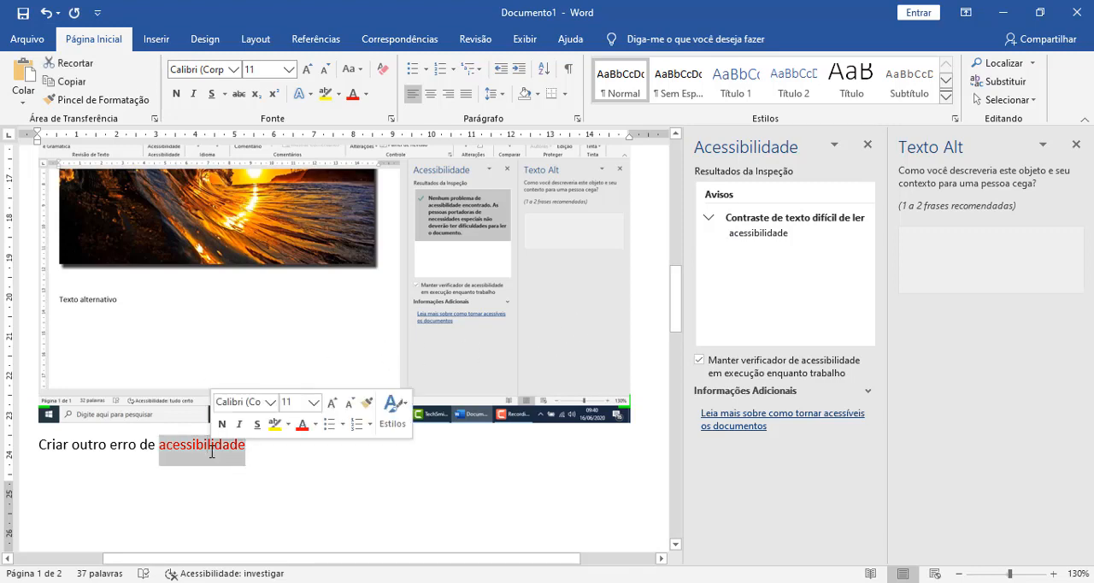
{"action": "left_click", "coordinate": [366, 94]}
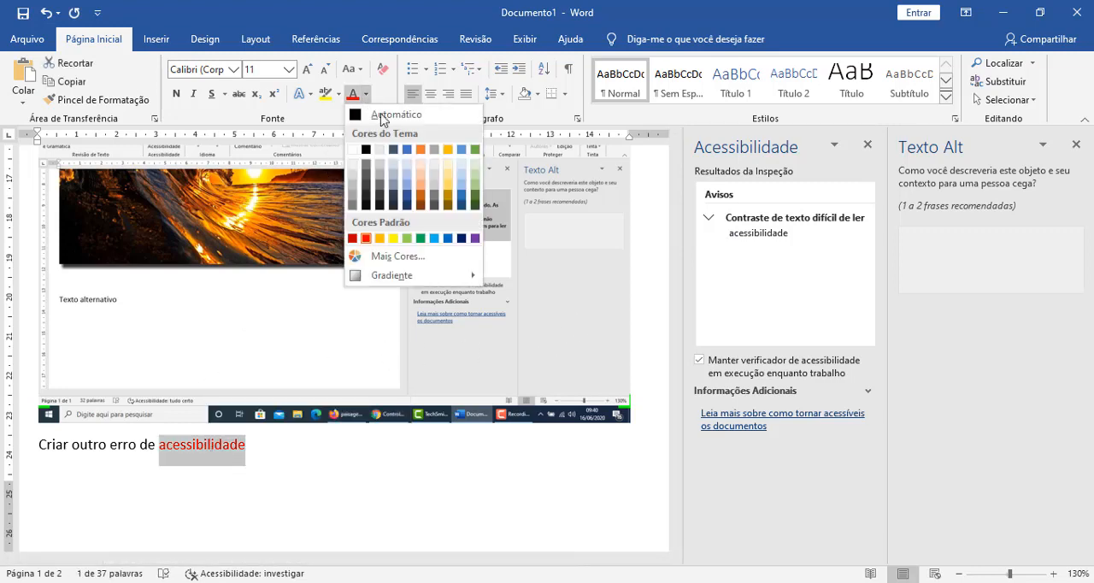
{"action": "left_click", "coordinate": [420, 205]}
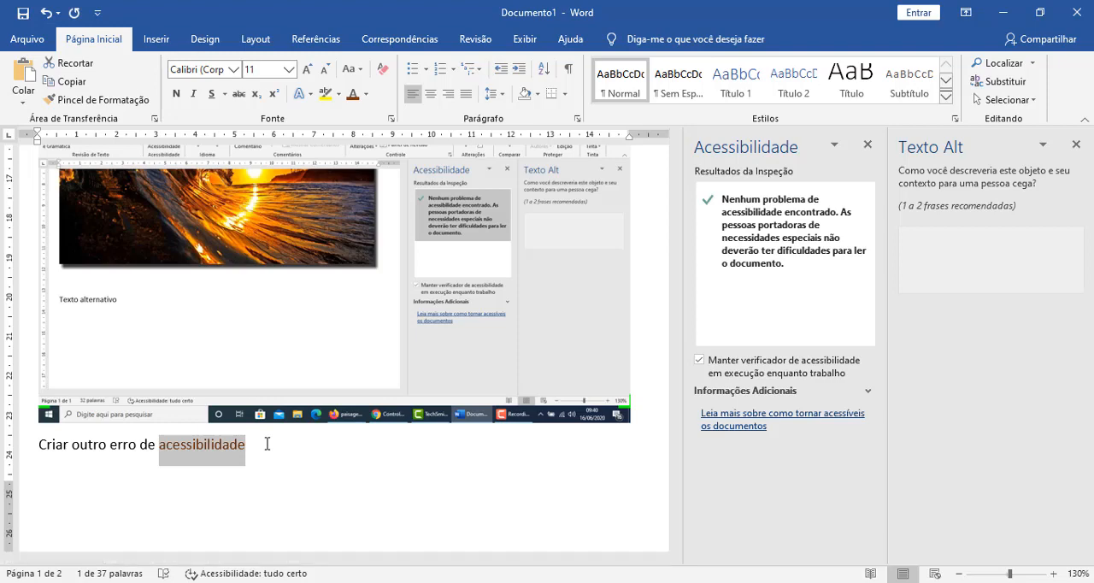
Step: Apply the standard yellow font color to the word "acessibilidade" in the line below the screenshot
{"action": "left_click", "coordinate": [364, 99]}
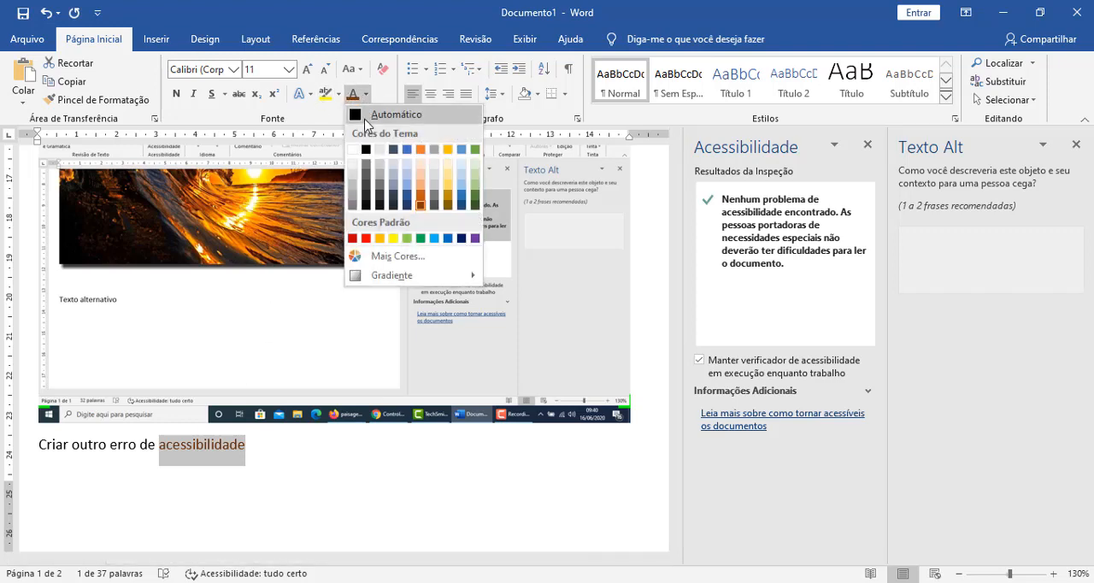
{"action": "left_click", "coordinate": [394, 236]}
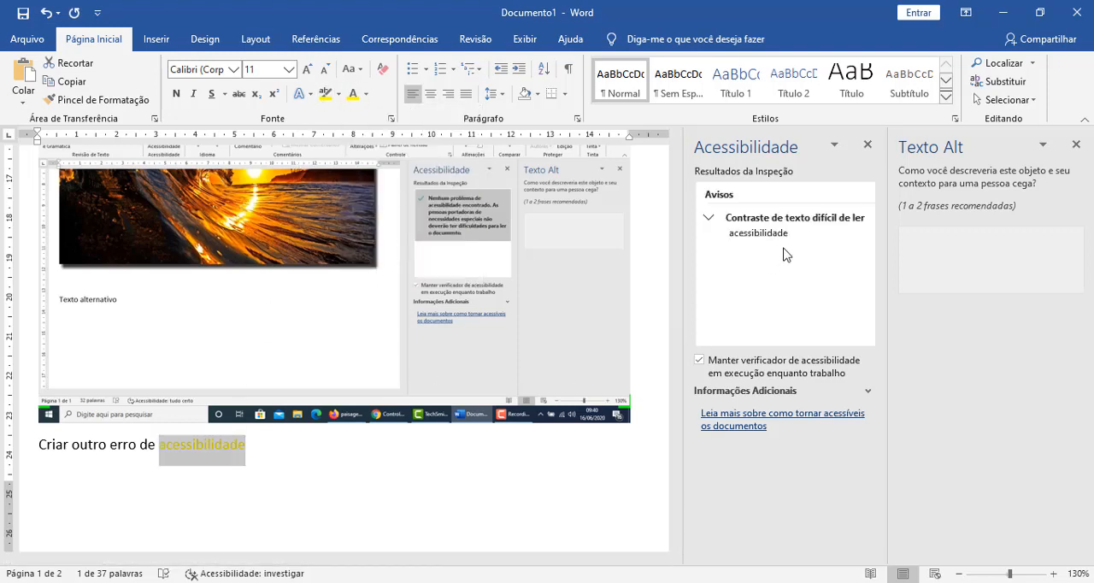
{"action": "left_click", "coordinate": [256, 453]}
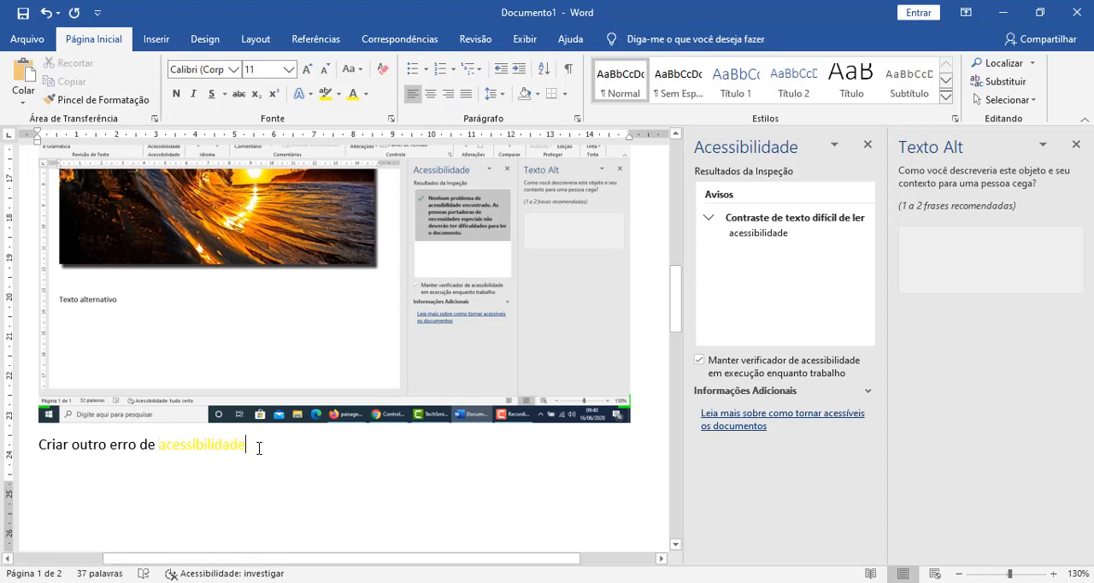
Step: Reset the yellow word "acessibilidade" to the automatic font color and clear the selection
{"action": "left_click_drag", "start_coordinate": [259, 448], "coordinate": [162, 455]}
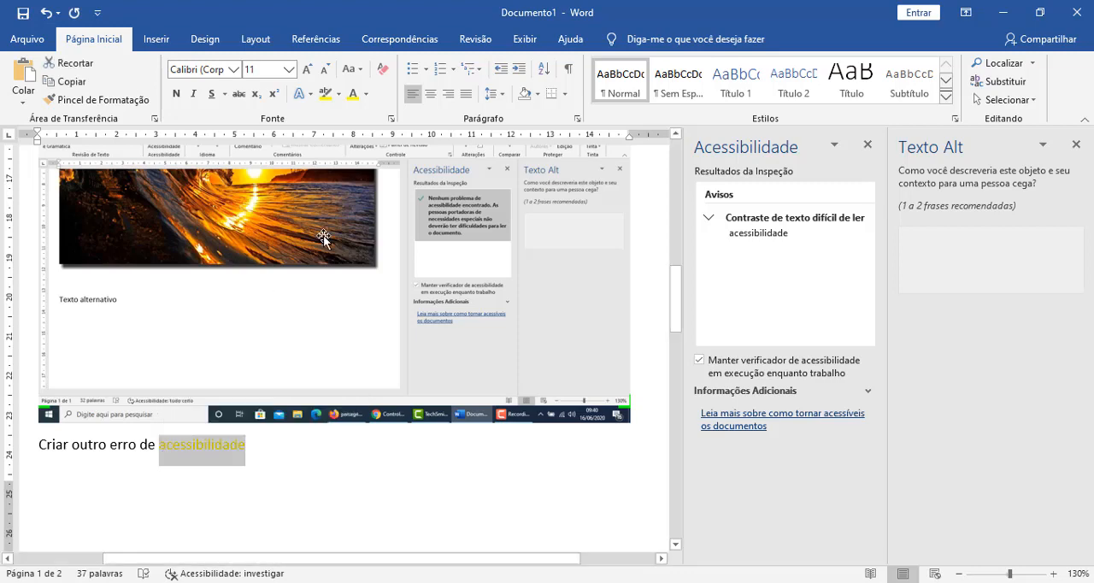
{"action": "left_click", "coordinate": [366, 94]}
{"action": "left_click", "coordinate": [376, 114]}
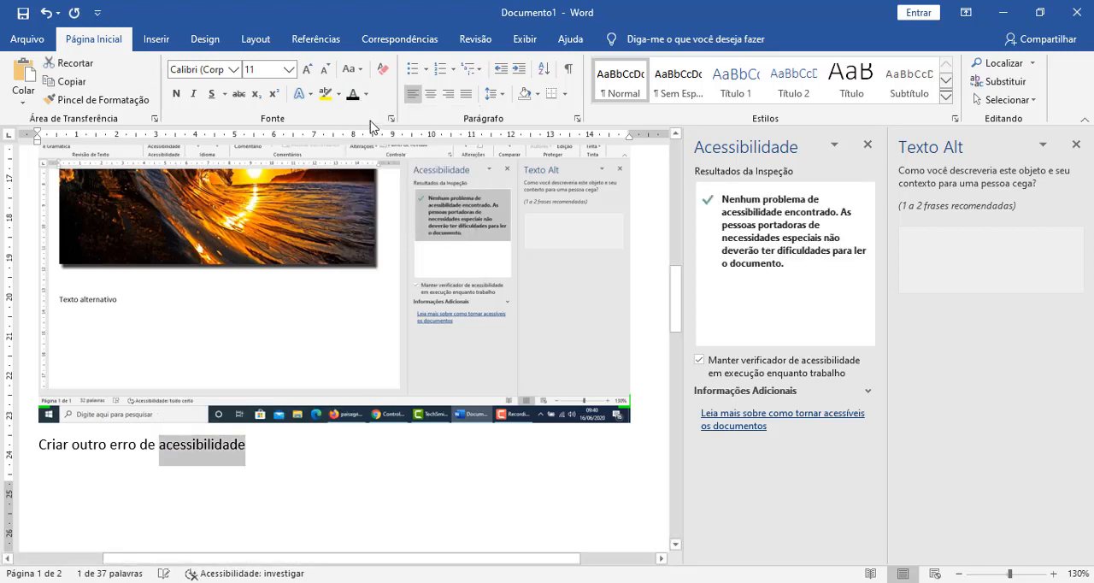
{"action": "left_click", "coordinate": [339, 497]}
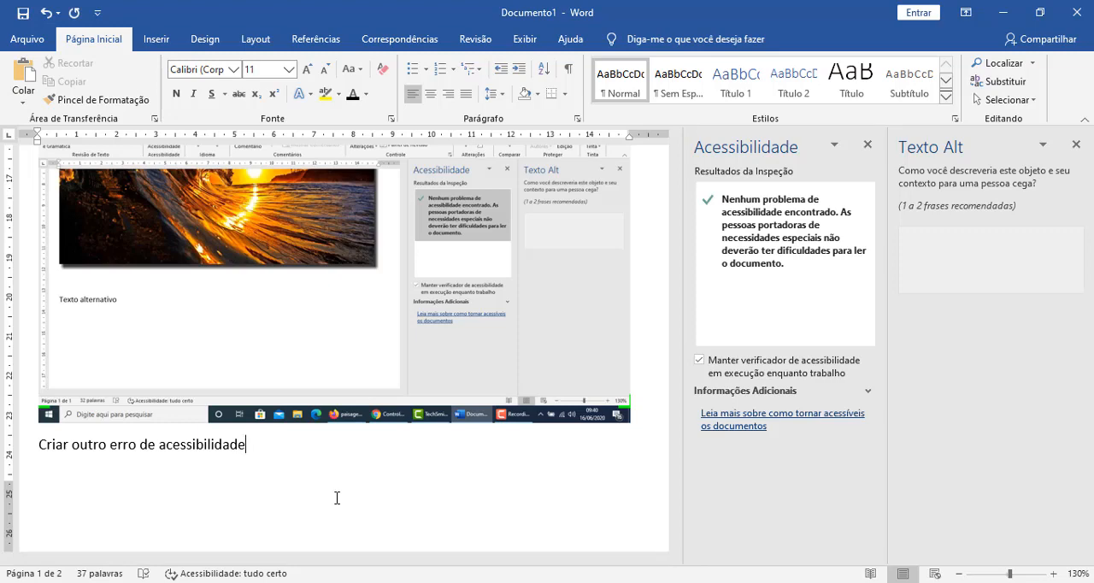
Step: Shrink the word "acessibilidade" in the line below the screenshot to font size 2
{"action": "key", "text": "shift+Left"}
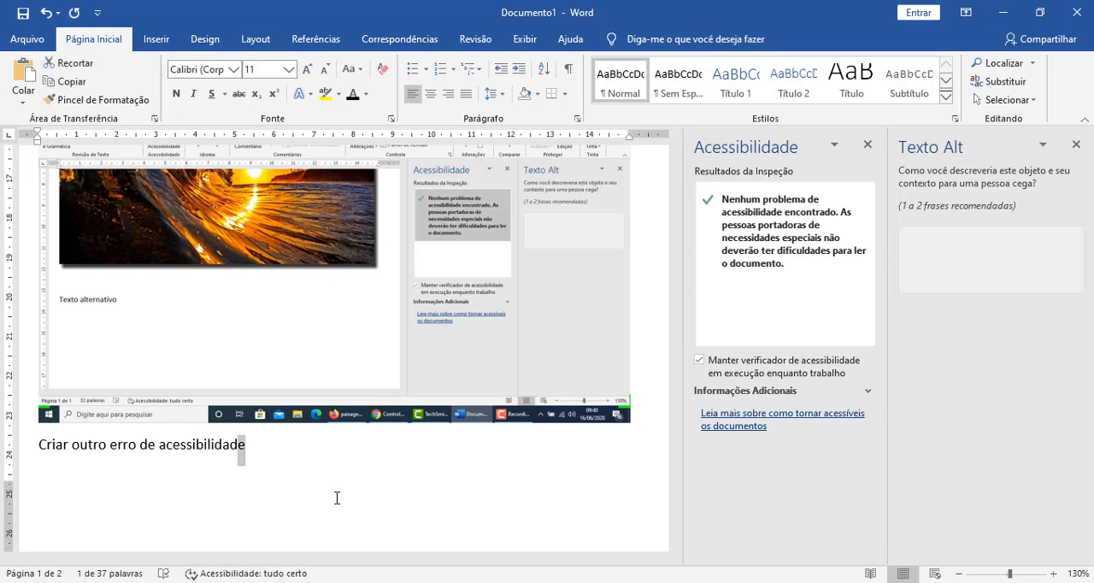
{"action": "key", "text": "ctrl+shift+Left"}
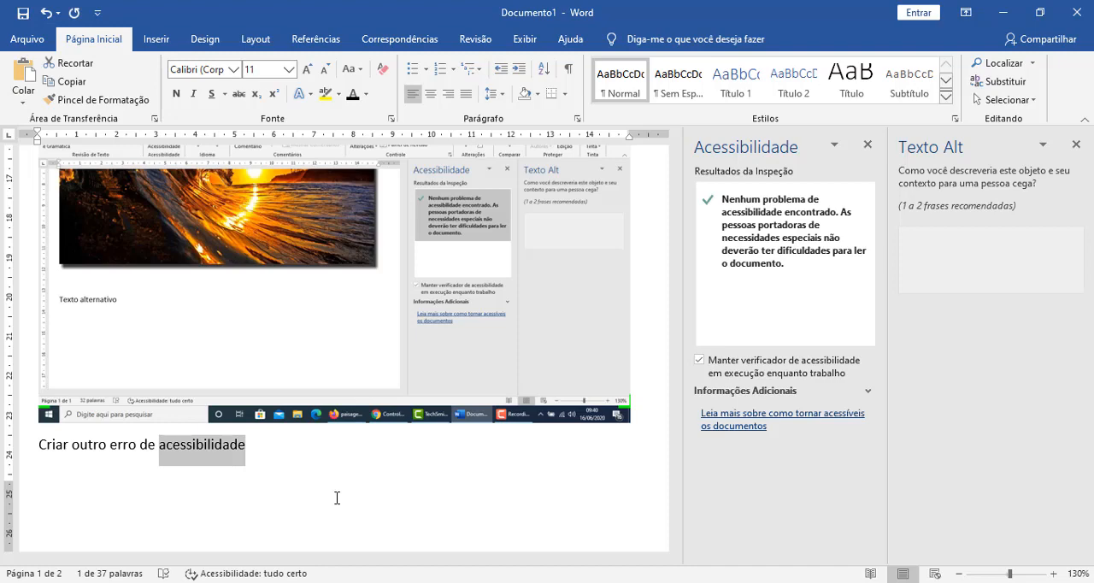
{"action": "key", "text": "ctrl+bracketleft"}
{"action": "key", "text": "ctrl+bracketleft"}
{"action": "key", "text": "ctrl+bracketleft"}
{"action": "key", "text": "ctrl+bracketleft"}
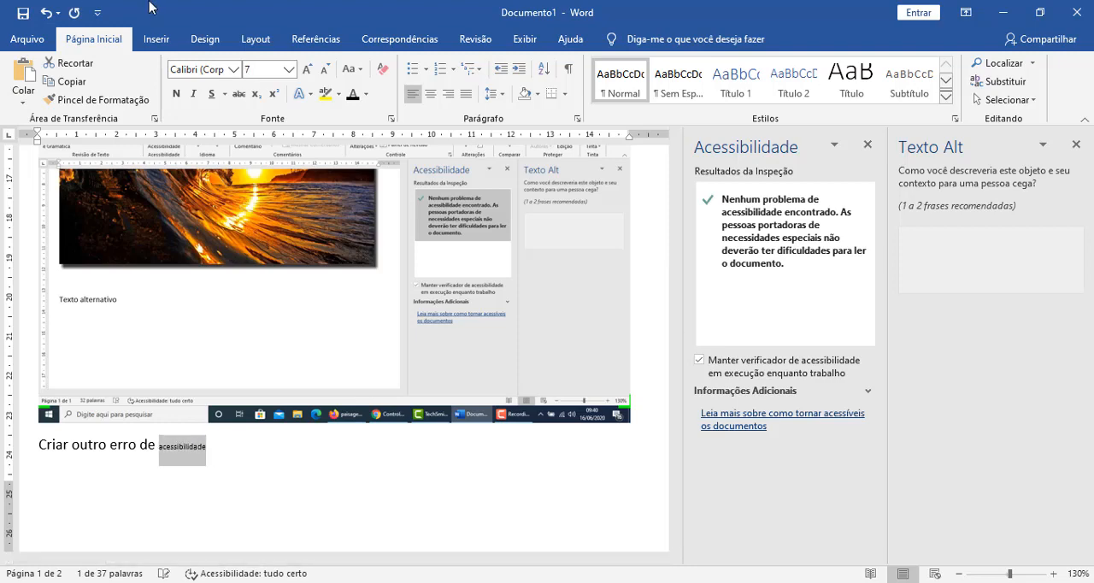
{"action": "key", "text": "ctrl+bracketleft"}
{"action": "key", "text": "ctrl+bracketleft"}
{"action": "key", "text": "ctrl+bracketleft"}
{"action": "key", "text": "ctrl+bracketleft"}
{"action": "key", "text": "ctrl+bracketleft"}
{"action": "key", "text": "Right"}
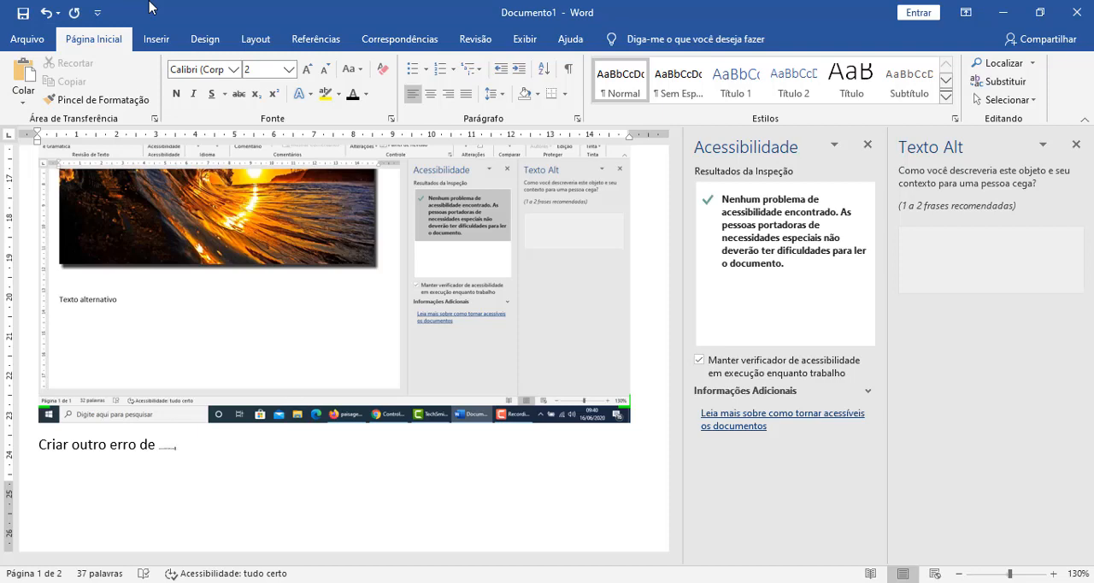
{"action": "key", "text": "ctrl+n"}
{"action": "key", "text": "ctrl+n"}
Step: Set the font size of the whole line "Criar outro erro de acessibilidade" to 14
{"action": "triple_click", "coordinate": [167, 446]}
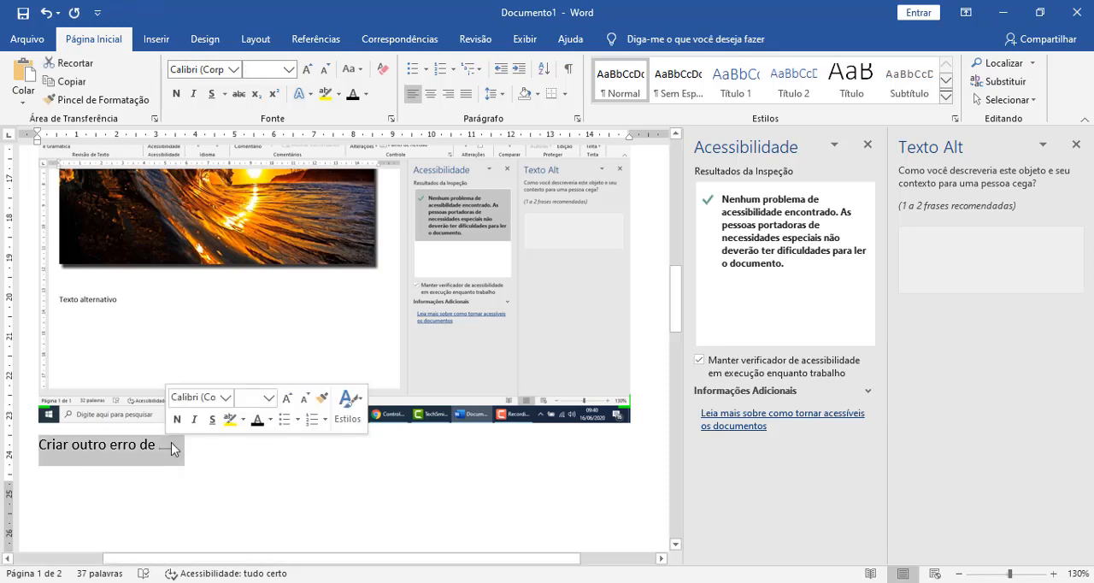
{"action": "left_click", "coordinate": [272, 70]}
{"action": "type", "text": "14"}
{"action": "key", "text": "Return"}
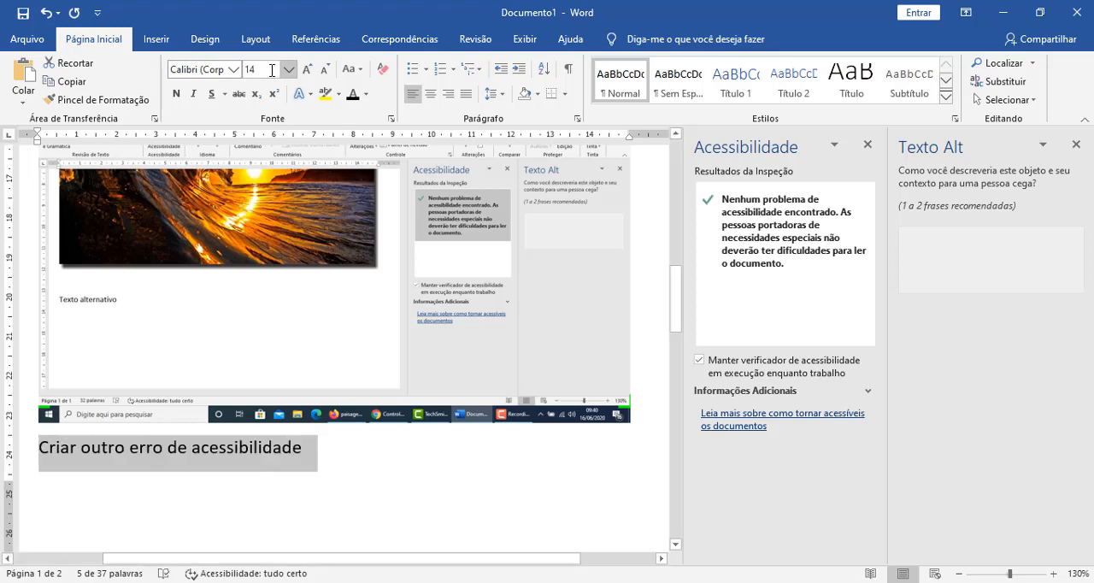